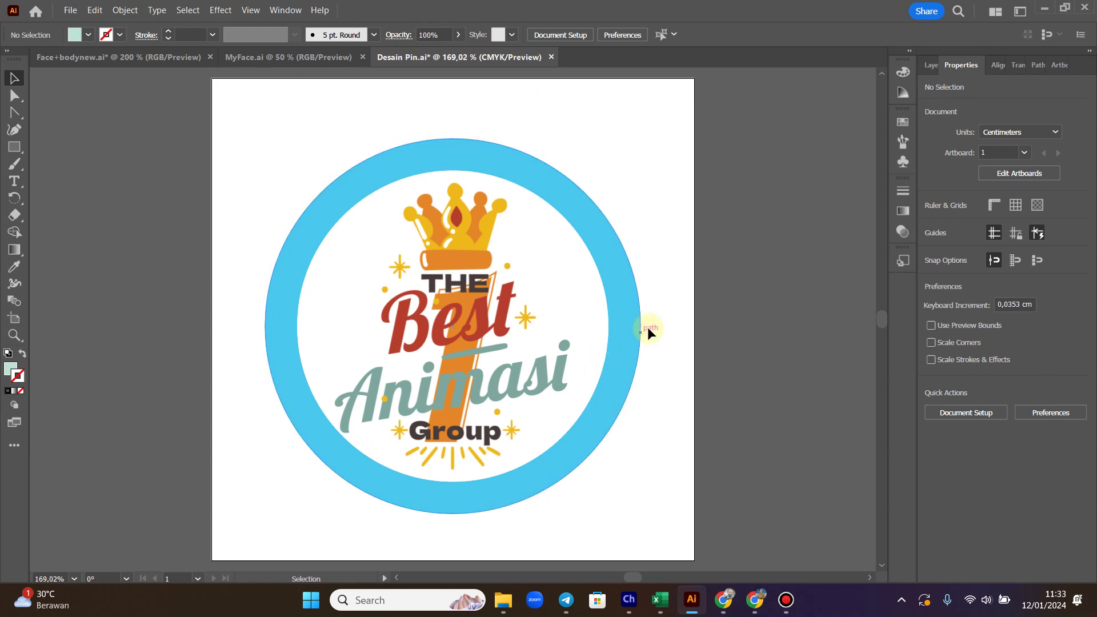
- Switch to the Artboard tool and inspect the 9 cm artboard's width and height
{"action": "left_click", "coordinate": [417, 166]}
{"action": "left_click", "coordinate": [445, 135]}
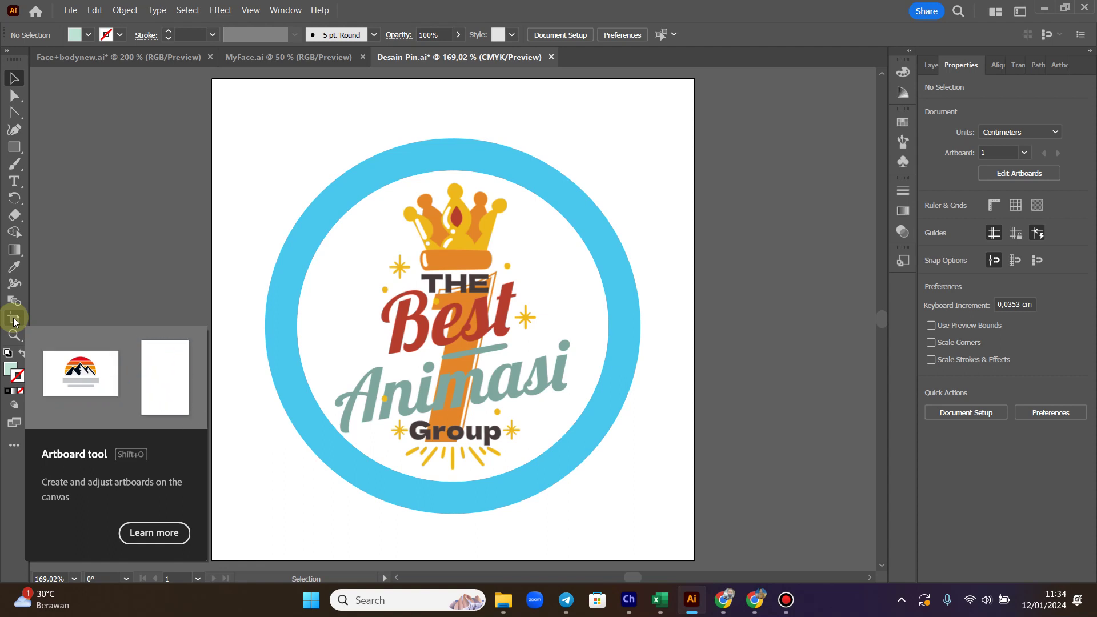
{"action": "left_click", "coordinate": [13, 319]}
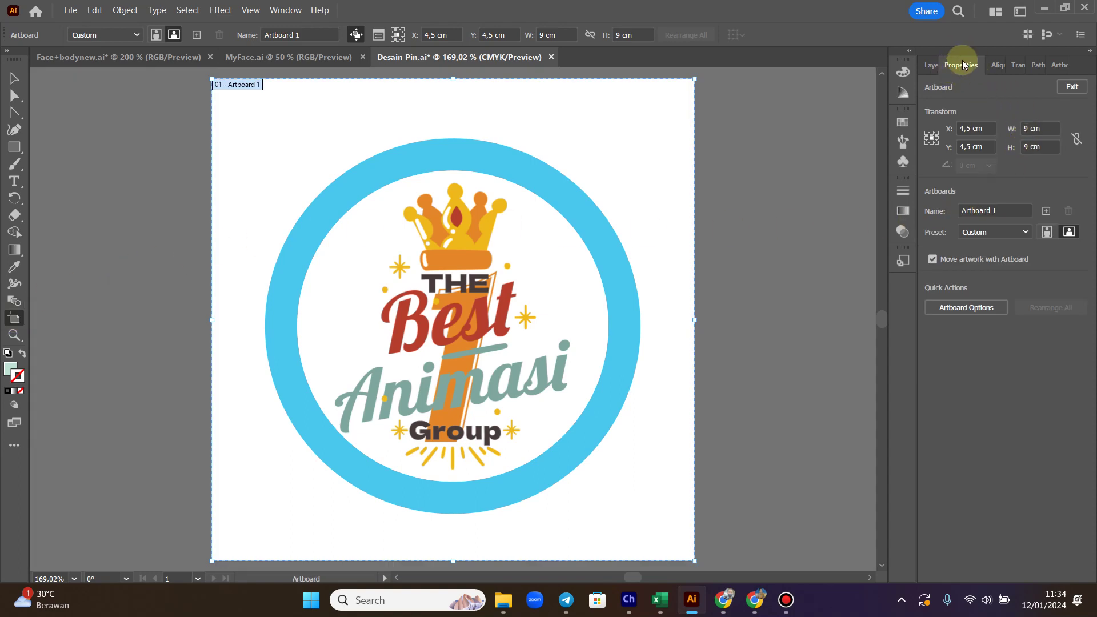
{"action": "left_click", "coordinate": [286, 11]}
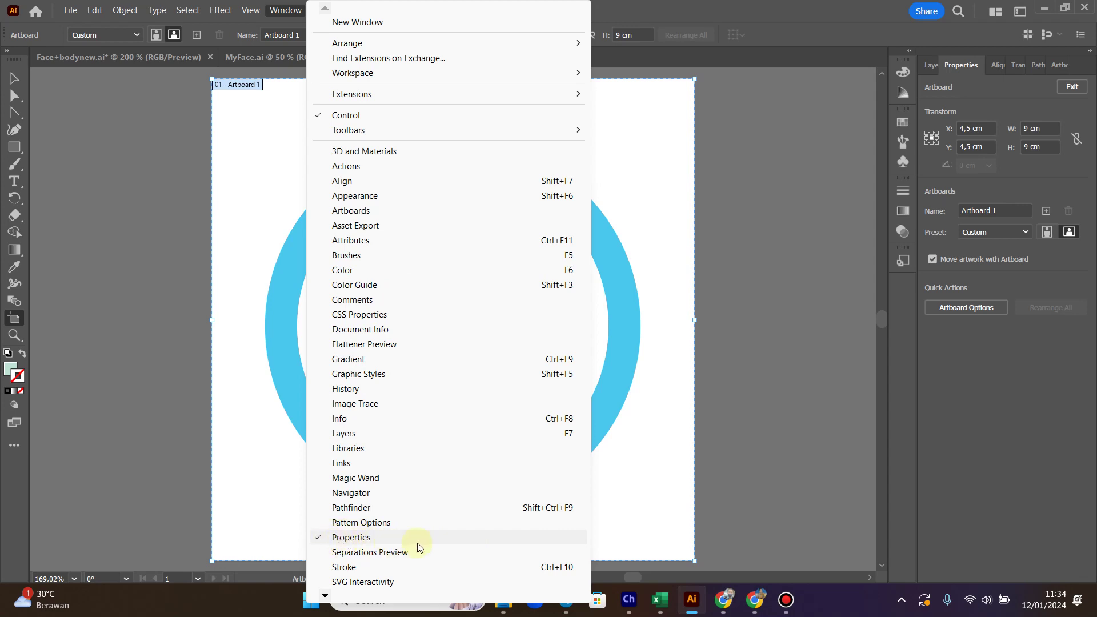
{"action": "left_click", "coordinate": [975, 67]}
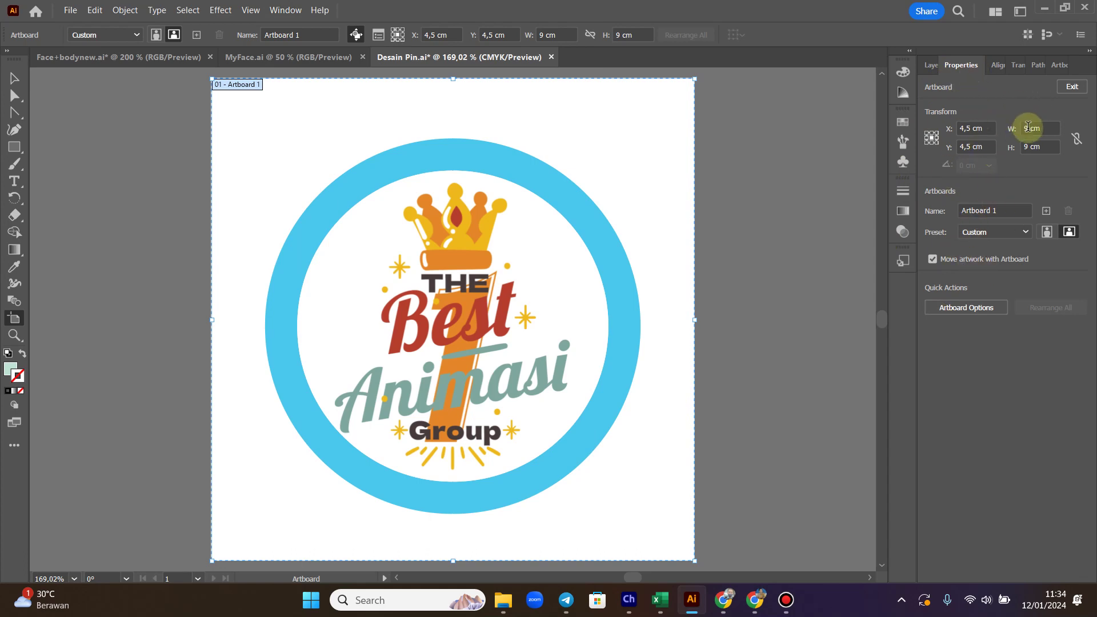
{"action": "left_click", "coordinate": [1029, 128]}
{"action": "left_click", "coordinate": [1026, 147]}
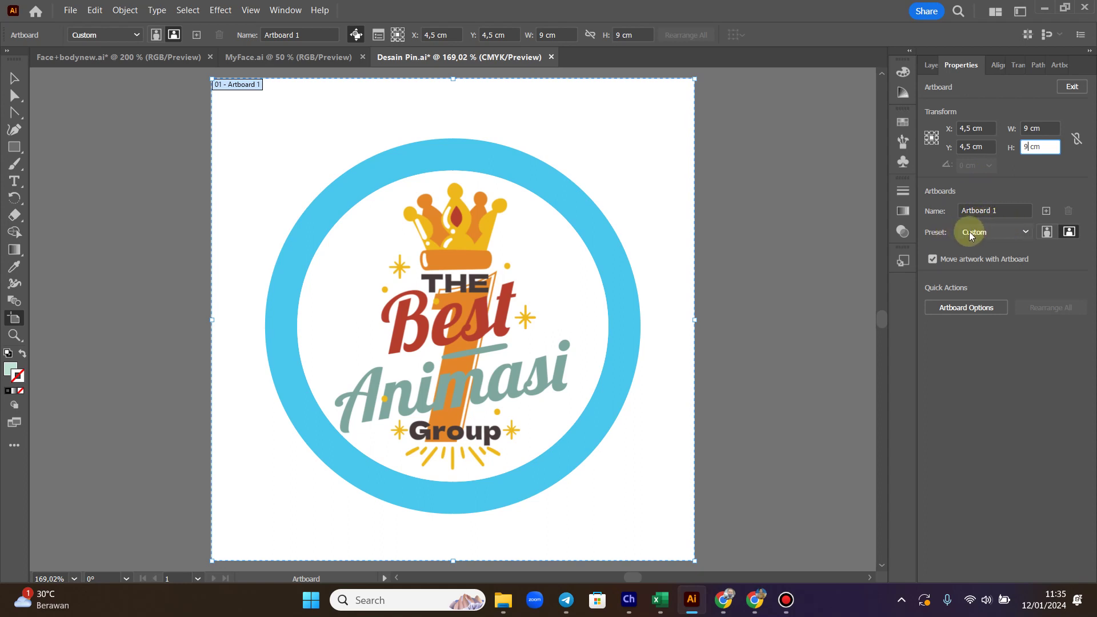
- Set the artboard to the A4 preset, 29.7 × 21 cm
{"action": "left_click", "coordinate": [1000, 233]}
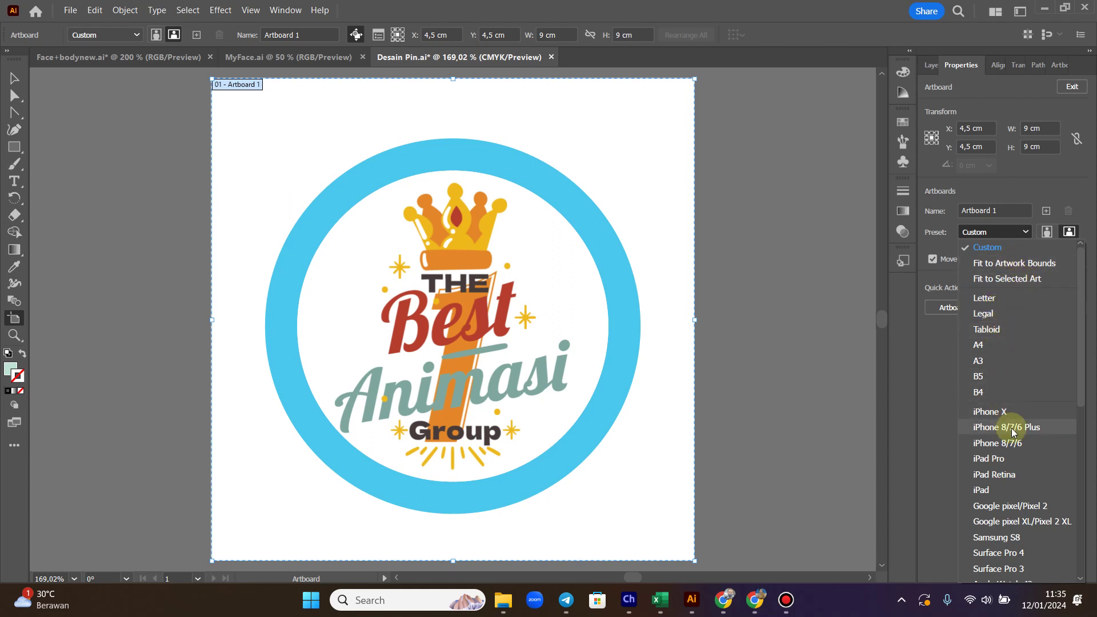
{"action": "scroll", "coordinate": [1016, 521], "scroll_direction": "down", "scroll_amount": 5}
{"action": "scroll", "coordinate": [1012, 475], "scroll_direction": "up", "scroll_amount": 4}
{"action": "scroll", "coordinate": [1006, 412], "scroll_direction": "up", "scroll_amount": 1}
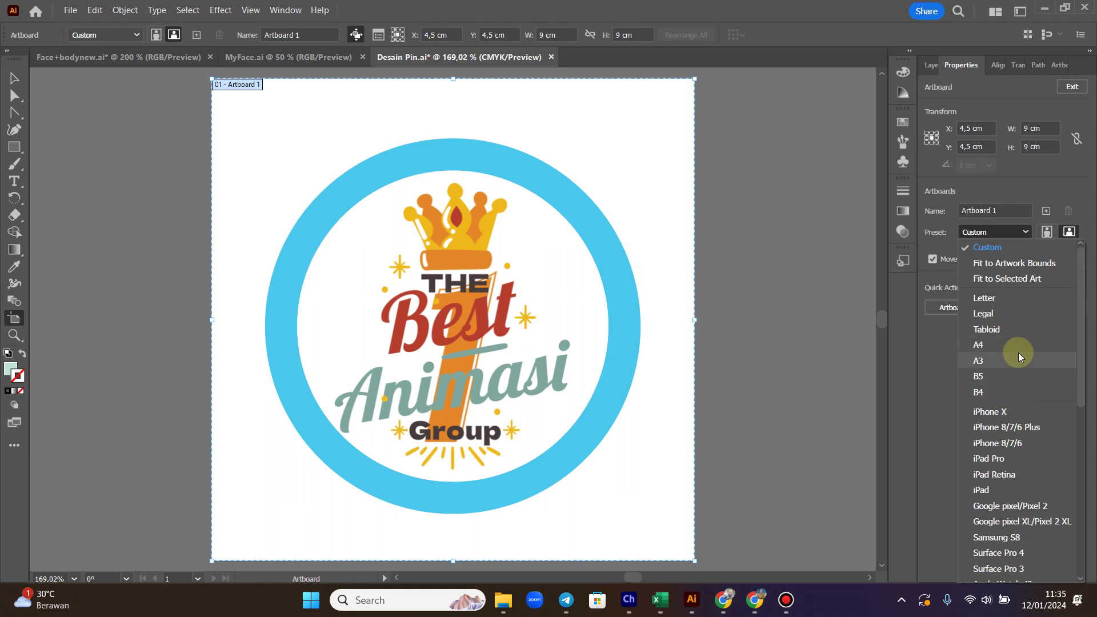
{"action": "left_click", "coordinate": [983, 348]}
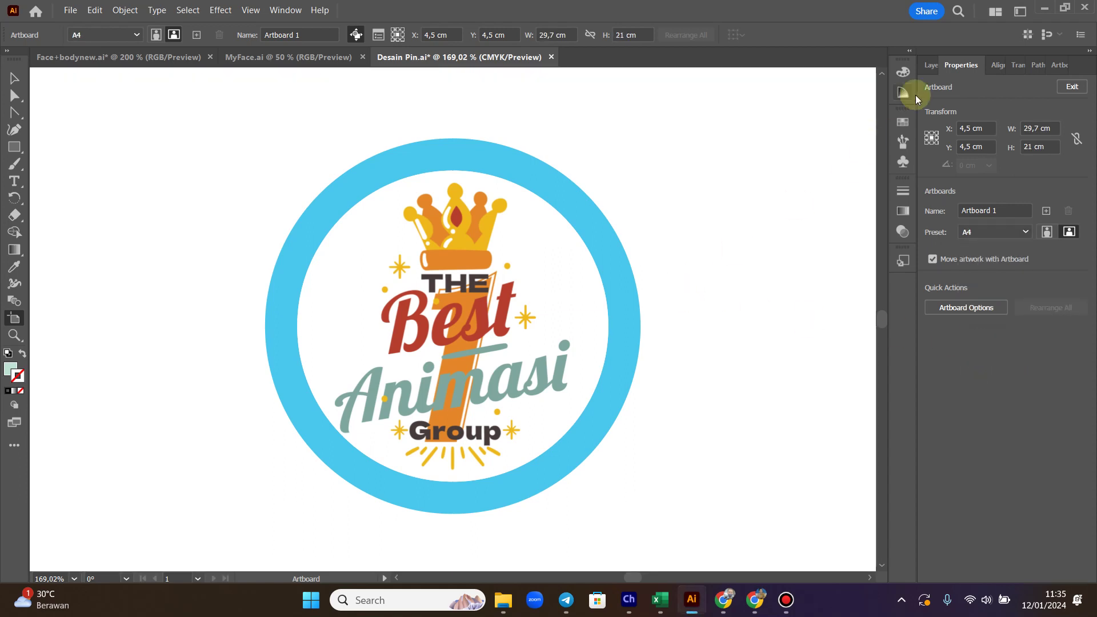
{"action": "left_click", "coordinate": [931, 67]}
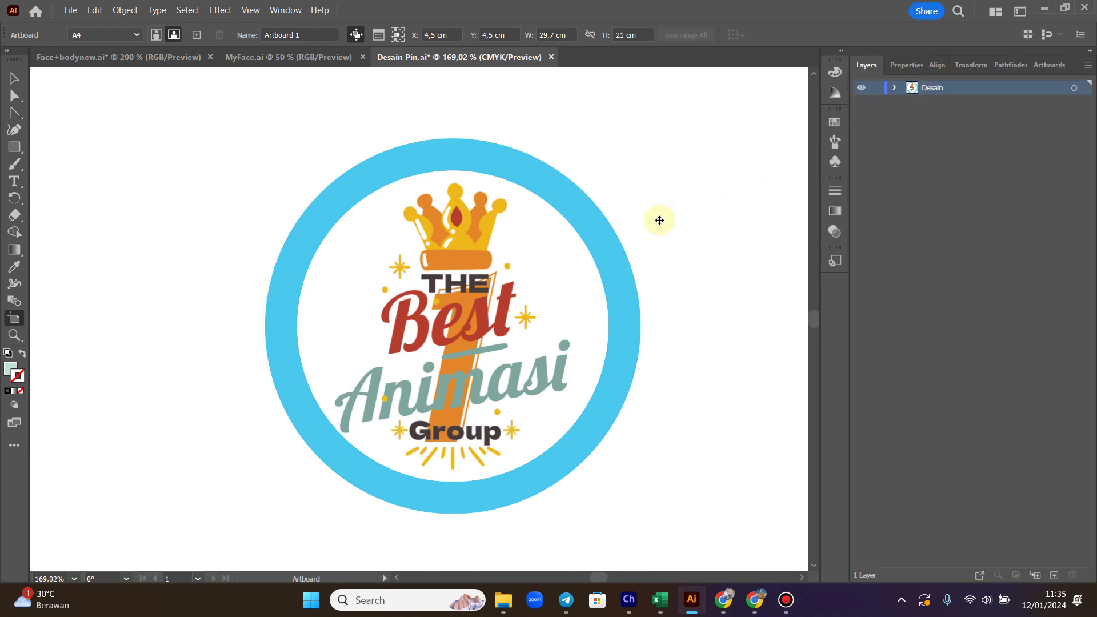
- Return to the Selection tool and fit the whole A4 artboard in the window
{"action": "left_click", "coordinate": [14, 79]}
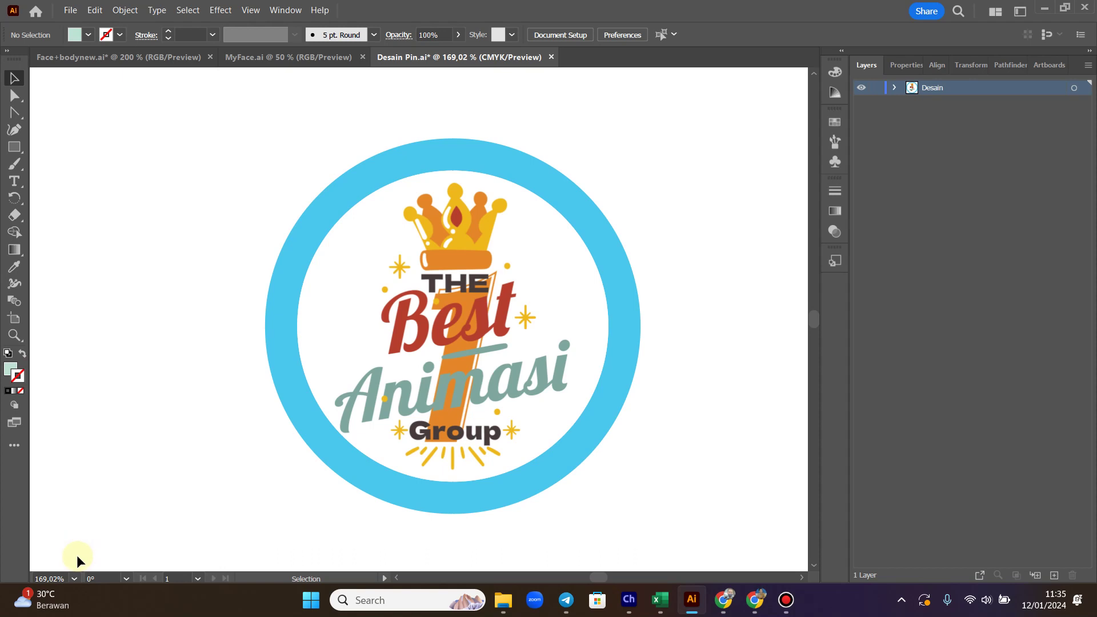
{"action": "left_click", "coordinate": [75, 577]}
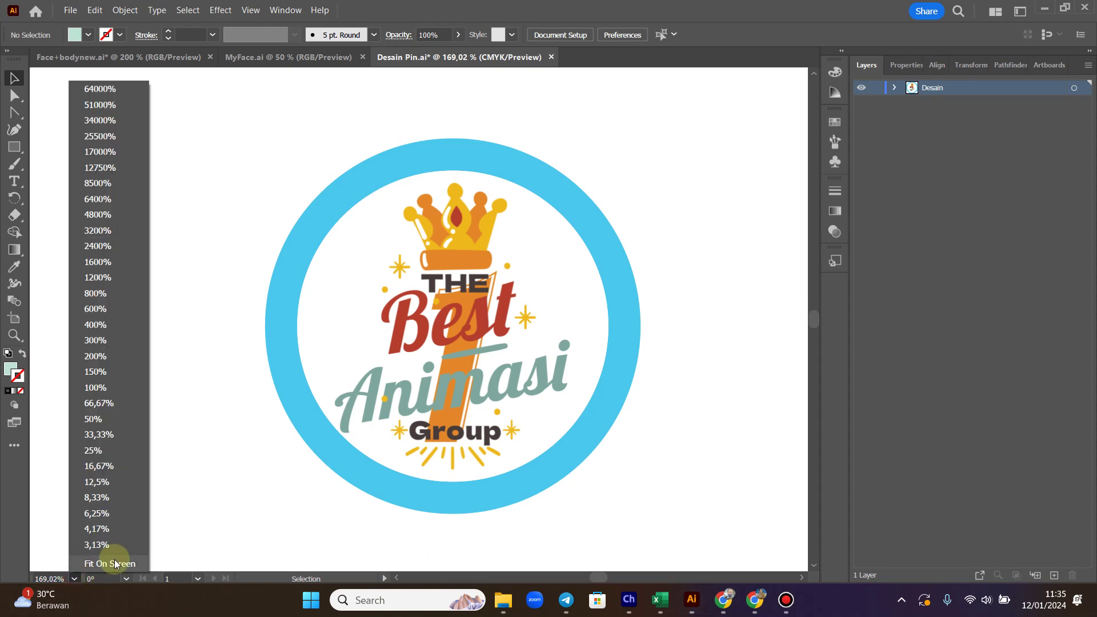
{"action": "left_click", "coordinate": [112, 559]}
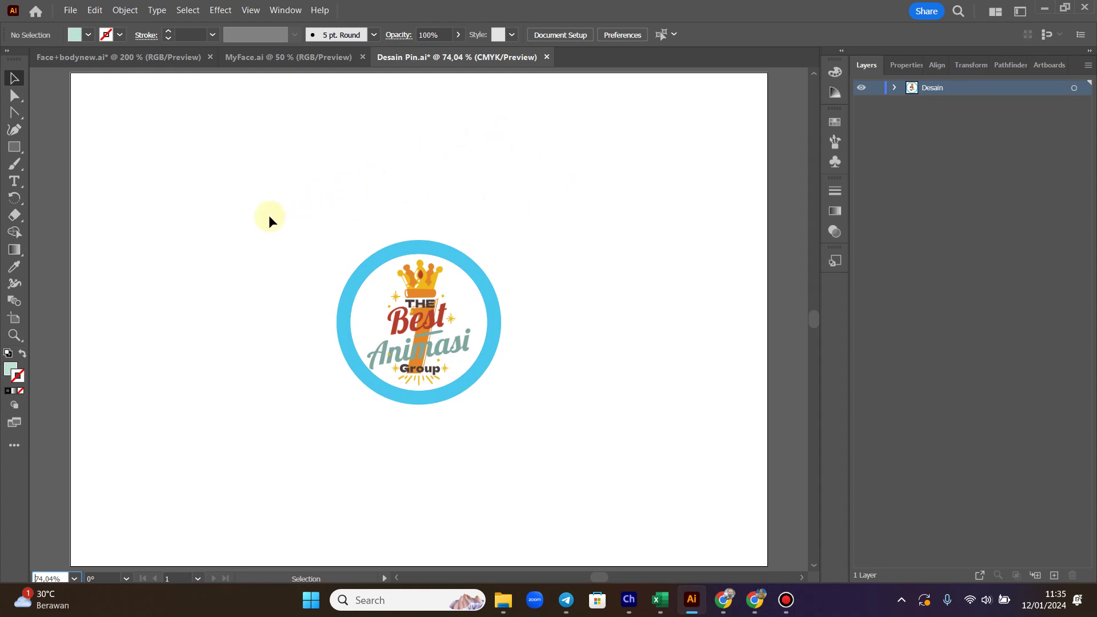
- Select the pin badge and move it into the page's top-left corner
{"action": "left_click_drag", "start_coordinate": [272, 229], "coordinate": [468, 330]}
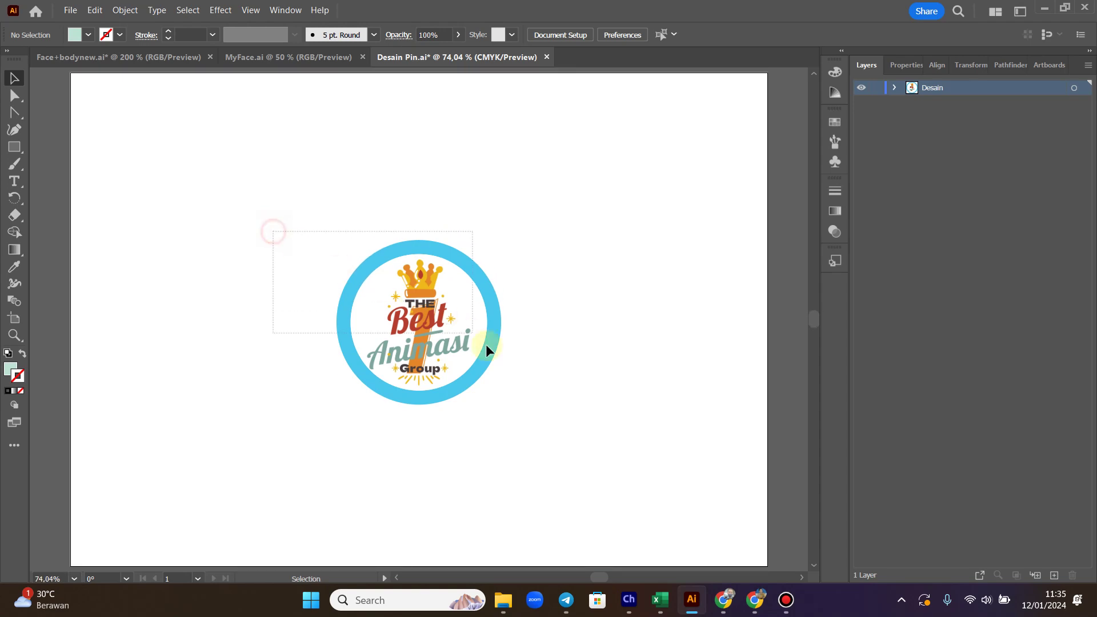
{"action": "left_click", "coordinate": [632, 301]}
{"action": "left_click", "coordinate": [494, 293]}
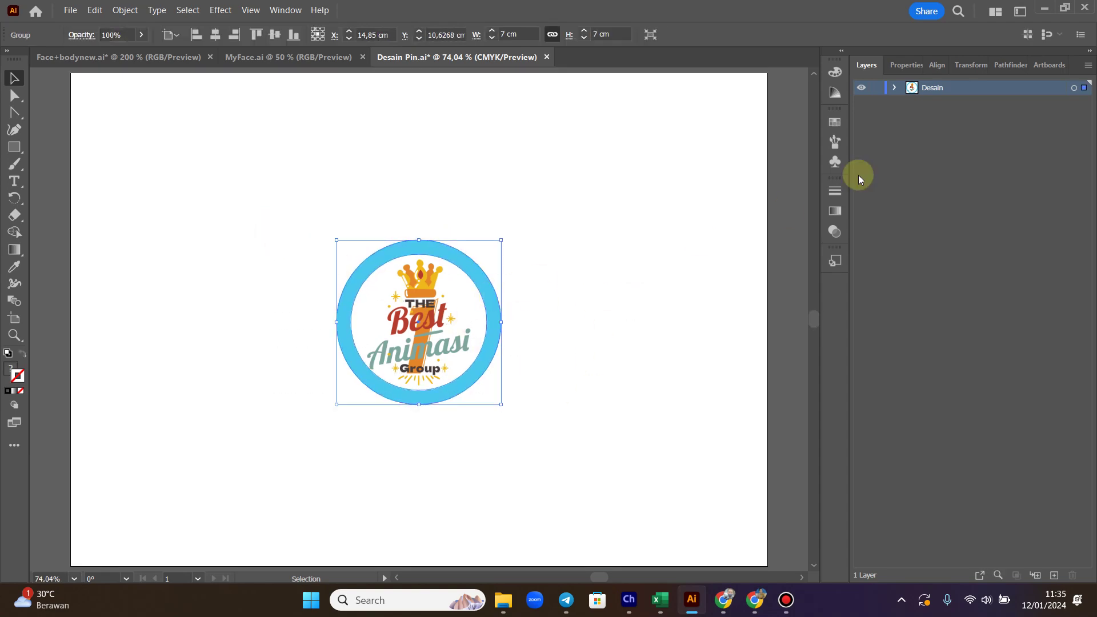
{"action": "left_click", "coordinate": [1072, 89]}
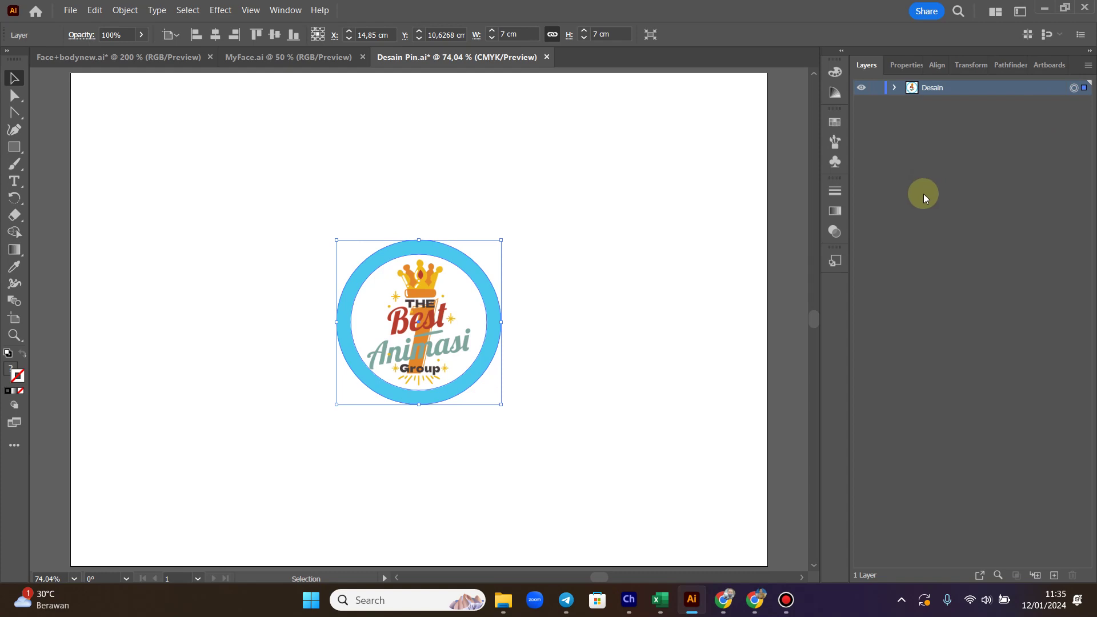
{"action": "left_click_drag", "start_coordinate": [484, 289], "coordinate": [225, 140]}
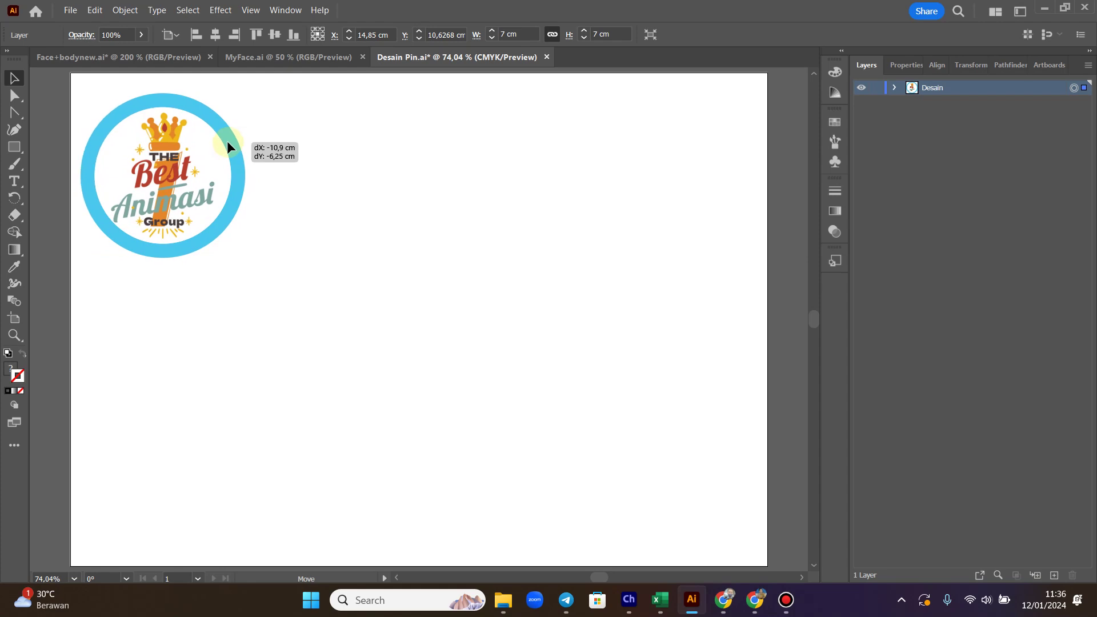
{"action": "left_click_drag", "start_coordinate": [226, 143], "coordinate": [227, 142]}
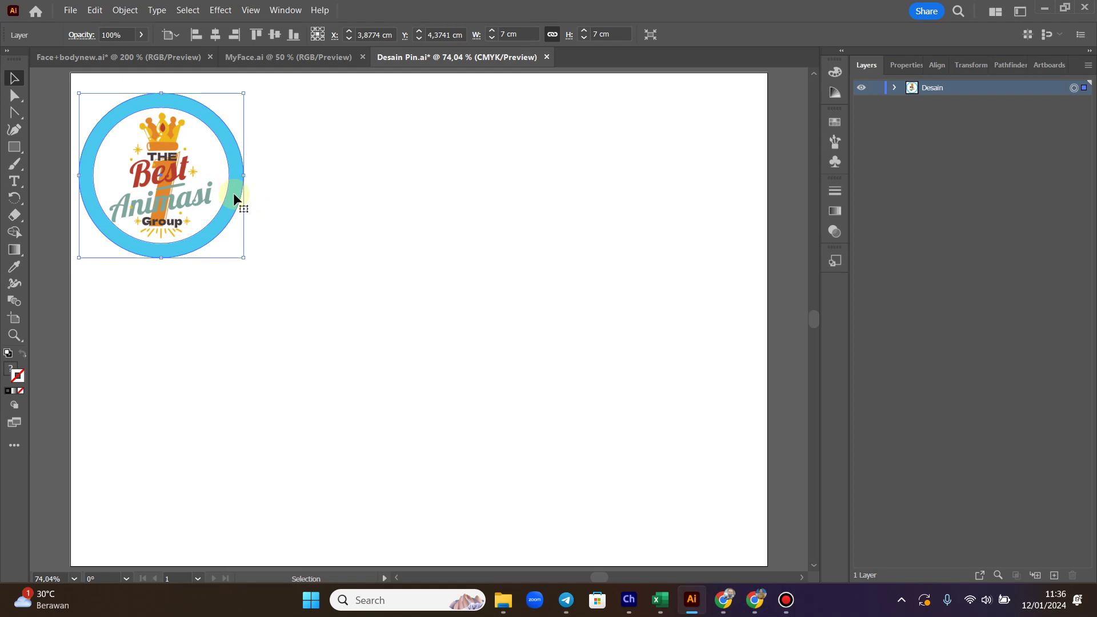
{"action": "left_click_drag", "start_coordinate": [235, 197], "coordinate": [421, 204]}
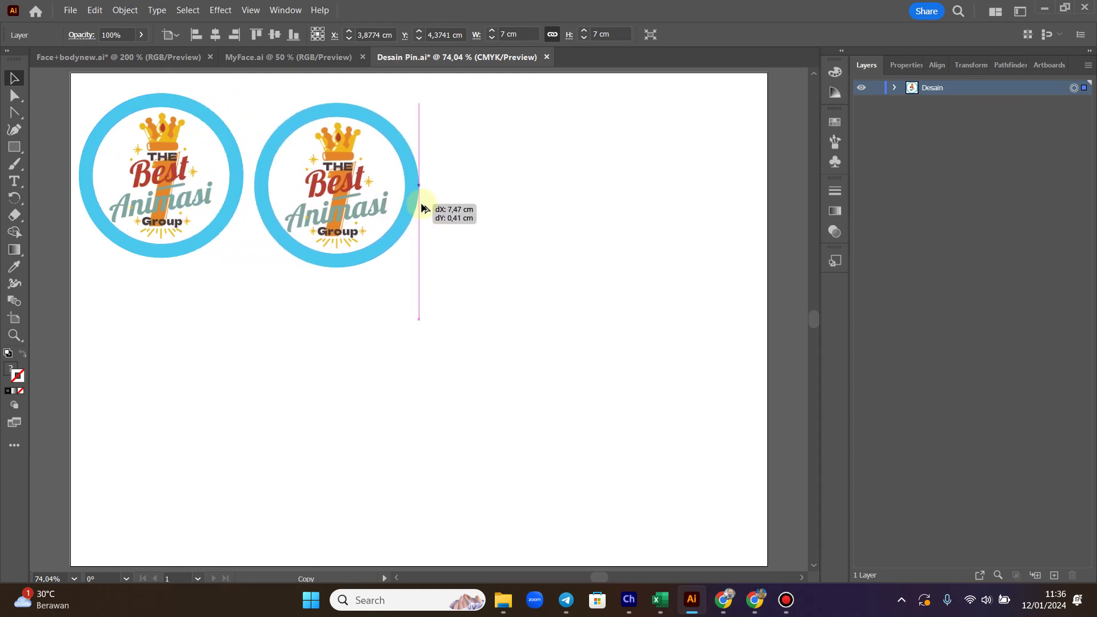
- Drop a copy beside the first badge and repeat it with Ctrl+D for four in a row
{"action": "left_click_drag", "start_coordinate": [423, 208], "coordinate": [409, 196]}
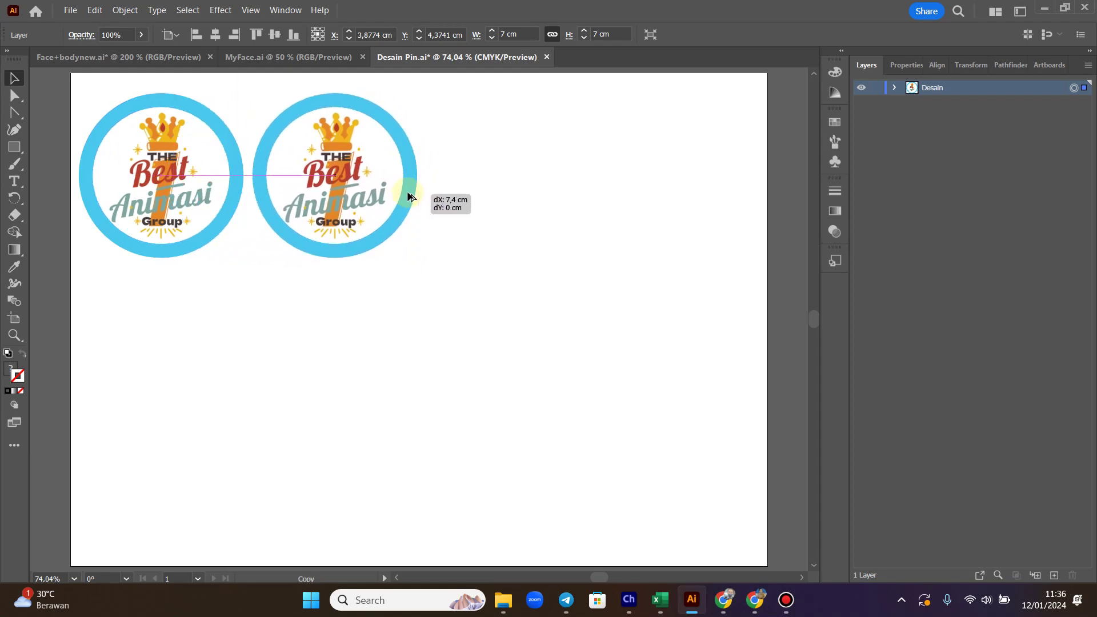
{"action": "left_click_drag", "start_coordinate": [408, 198], "coordinate": [408, 197]}
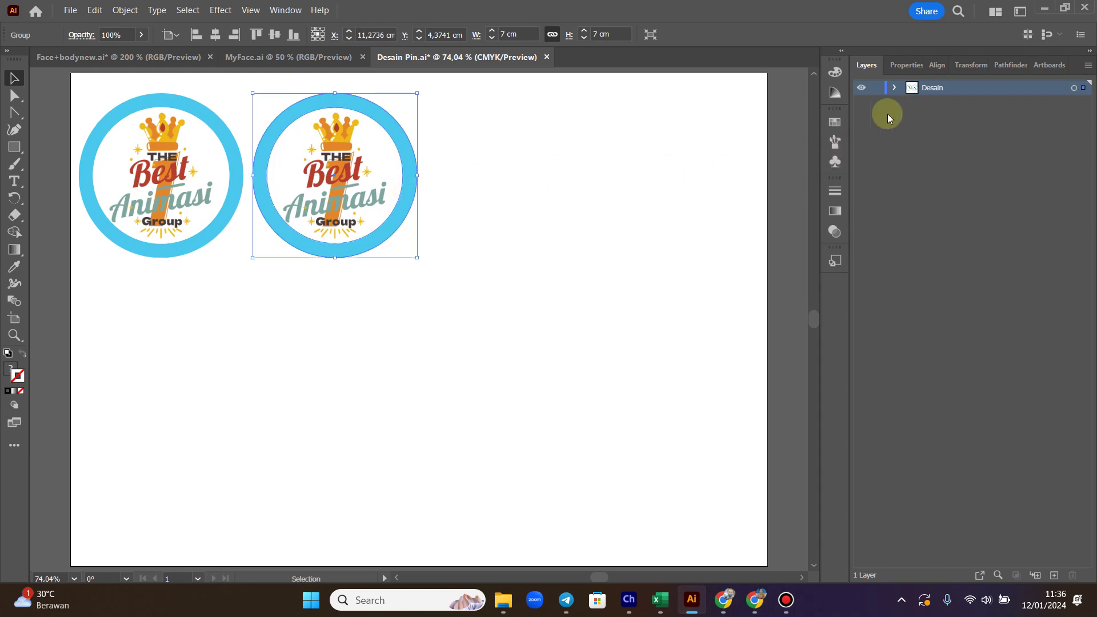
{"action": "left_click", "coordinate": [895, 87]}
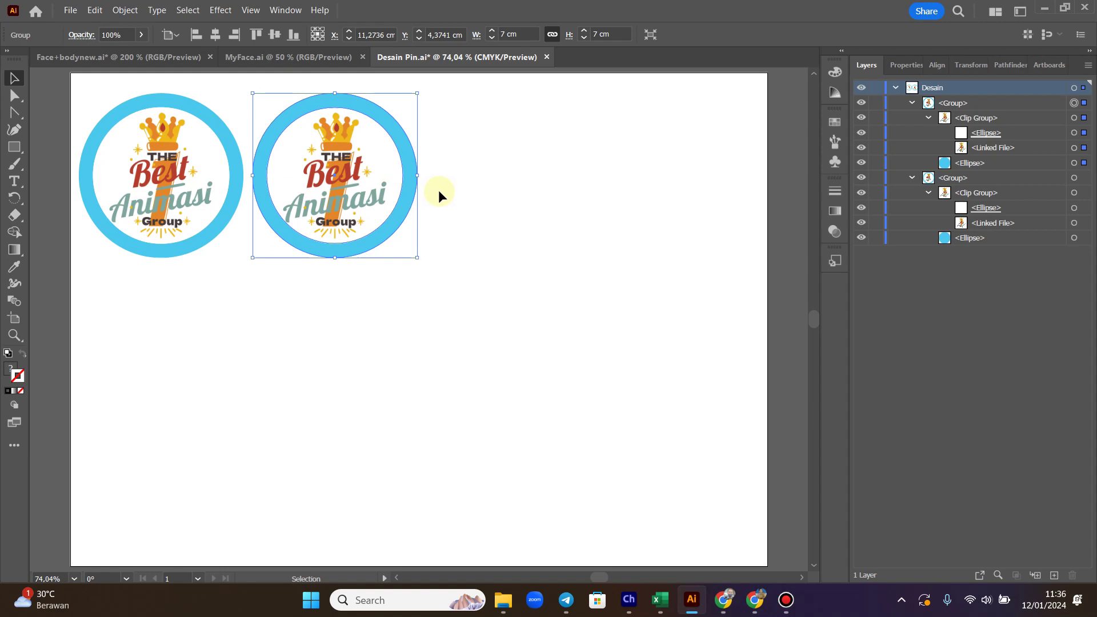
{"action": "key", "text": "a"}
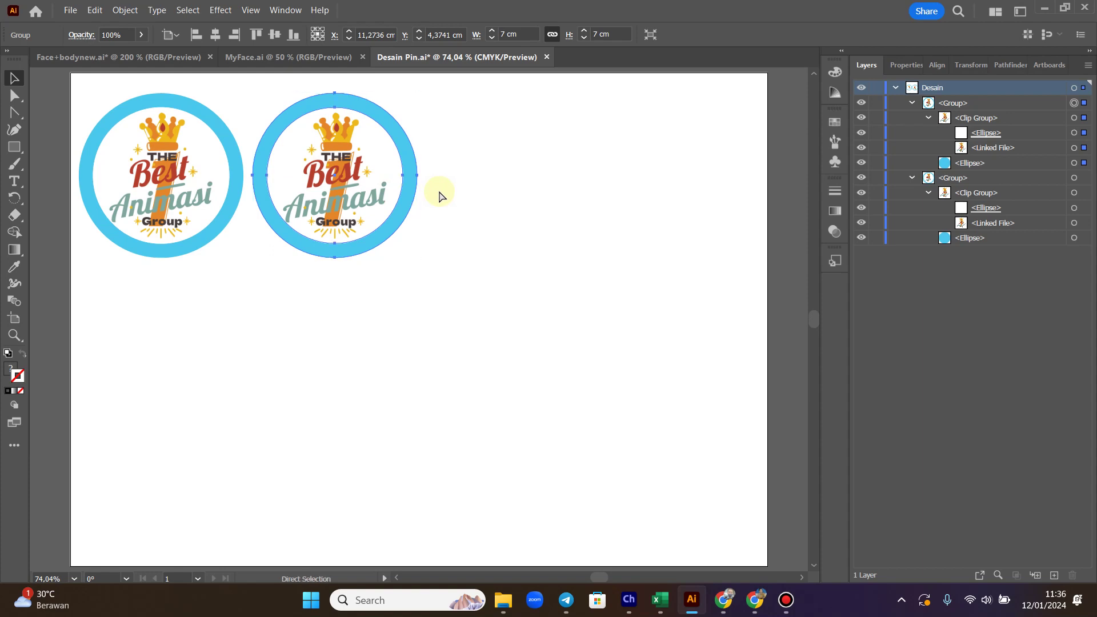
{"action": "key", "text": "ctrl+d"}
{"action": "key", "text": "ctrl+d"}
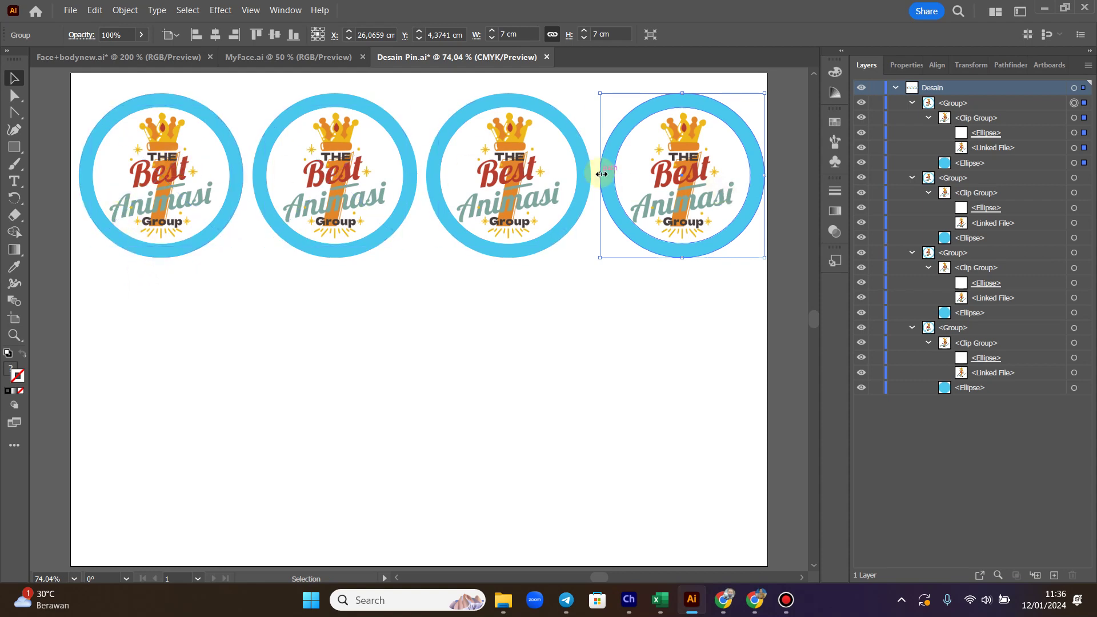
{"action": "left_click", "coordinate": [785, 329]}
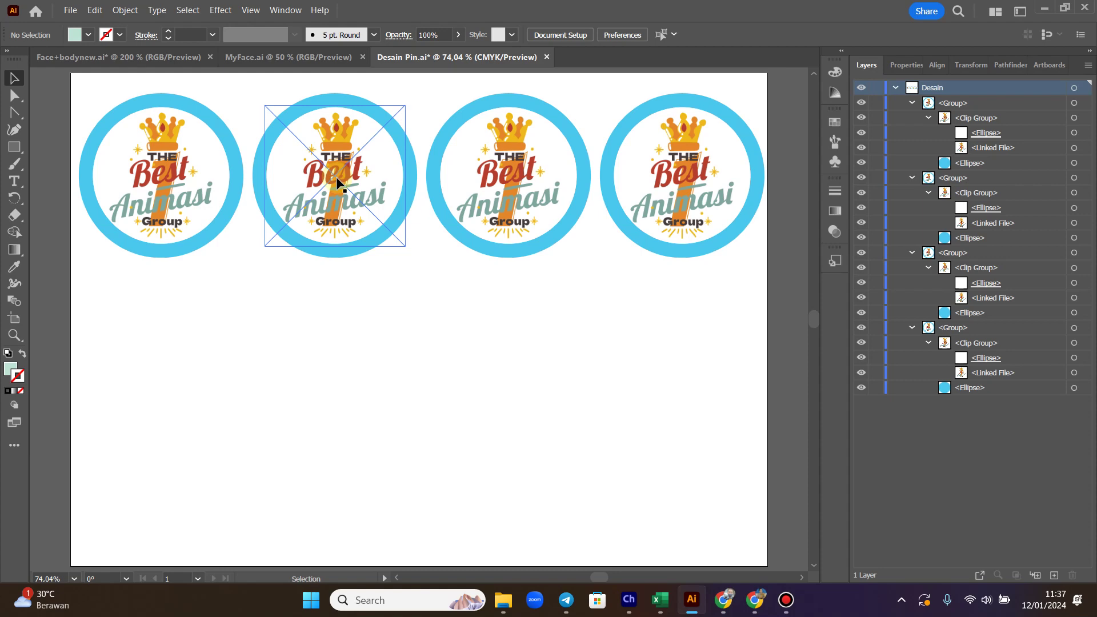
{"action": "left_click", "coordinate": [80, 17]}
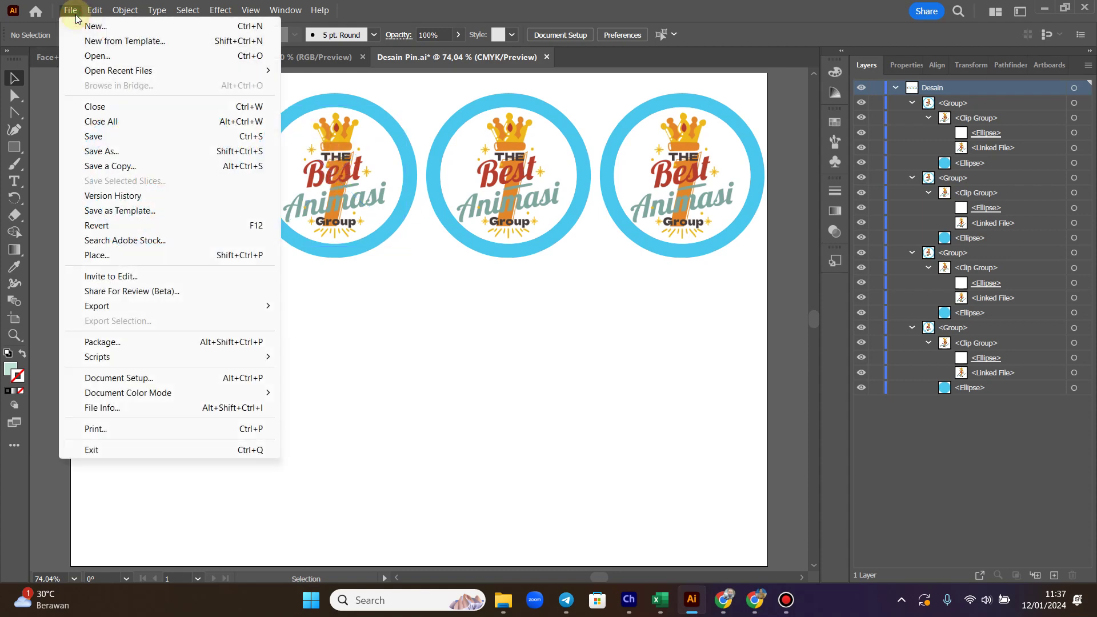
- Place the Logo TB Teks Putih image onto the artboard
{"action": "left_click", "coordinate": [91, 253]}
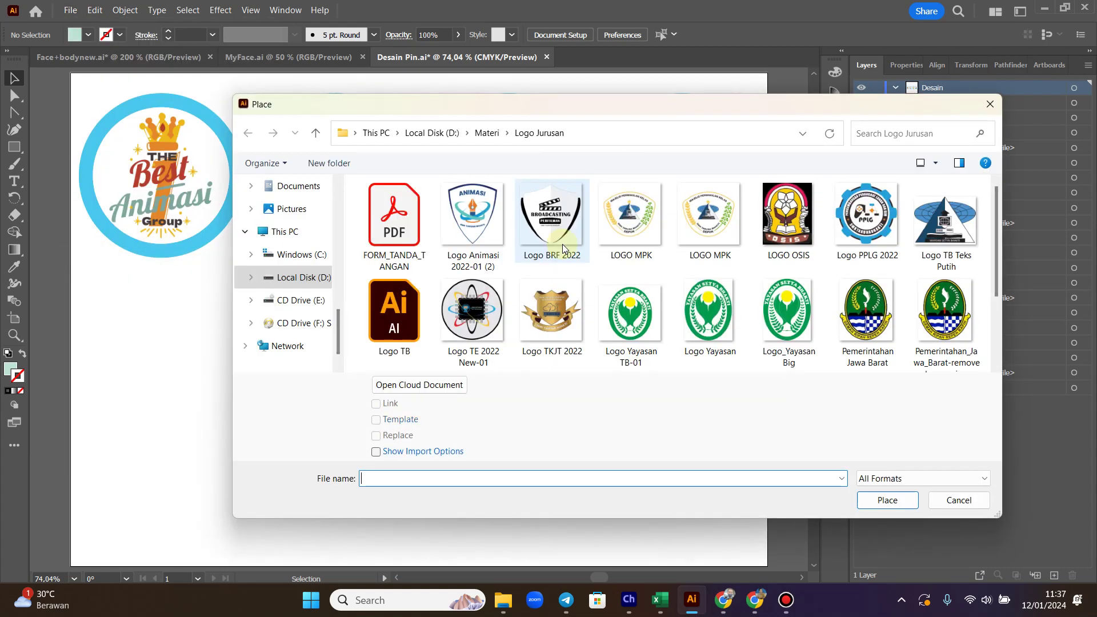
{"action": "left_click", "coordinate": [941, 229]}
{"action": "left_click", "coordinate": [899, 501]}
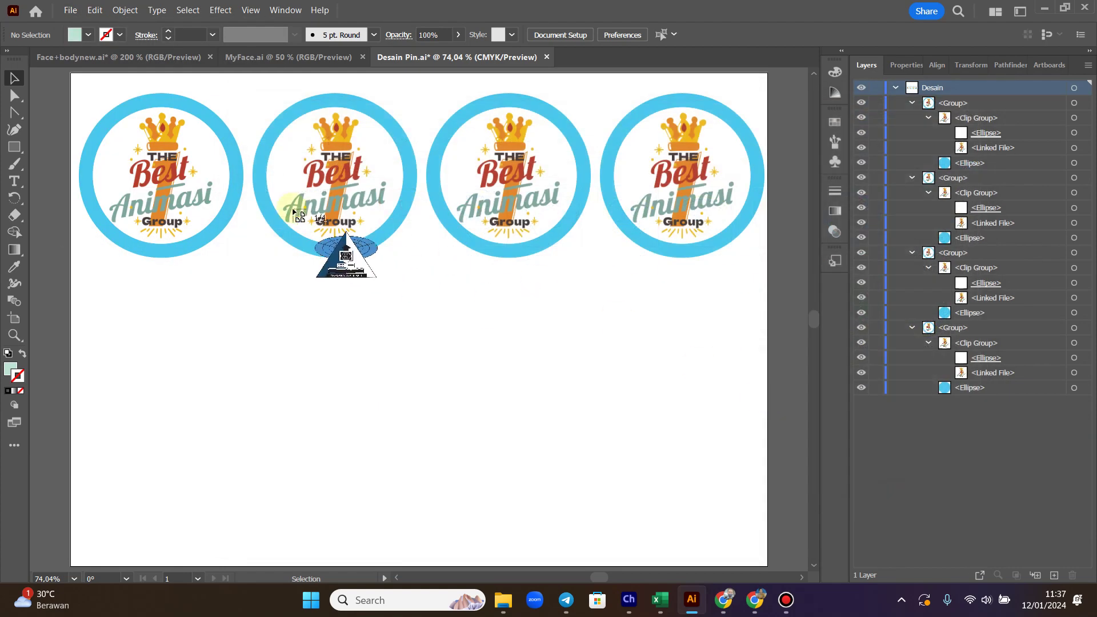
{"action": "left_click", "coordinate": [286, 156]}
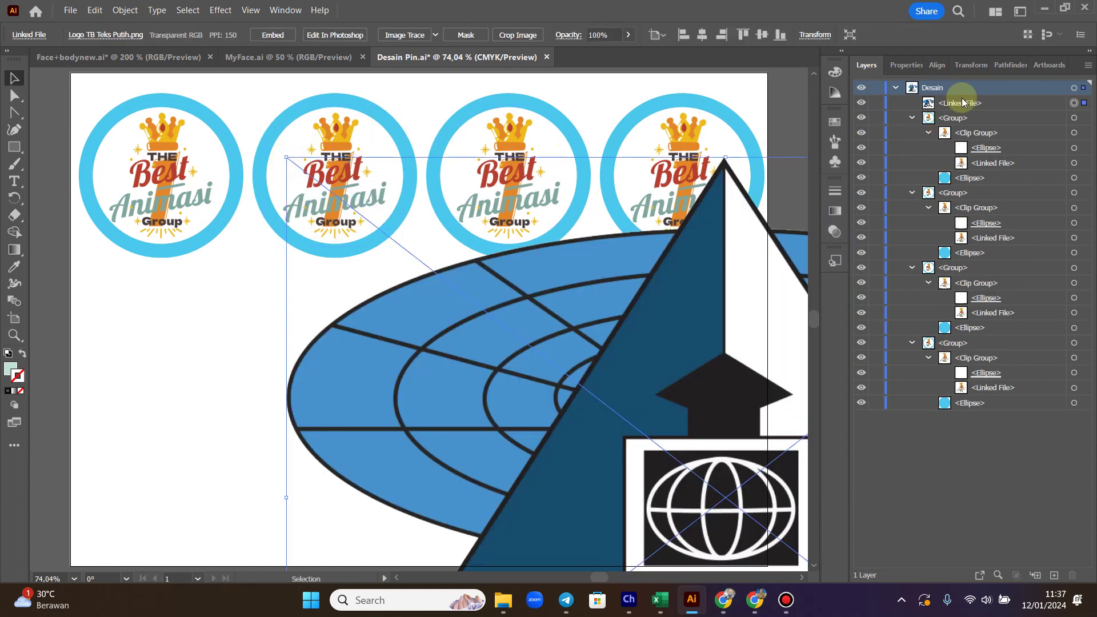
- Scale the triangle logo to 5 cm wide and position it over the second pin badge
{"action": "left_click", "coordinate": [909, 67]}
{"action": "left_click", "coordinate": [1039, 129]}
{"action": "type", "text": "5cm"}
{"action": "key", "text": "Return"}
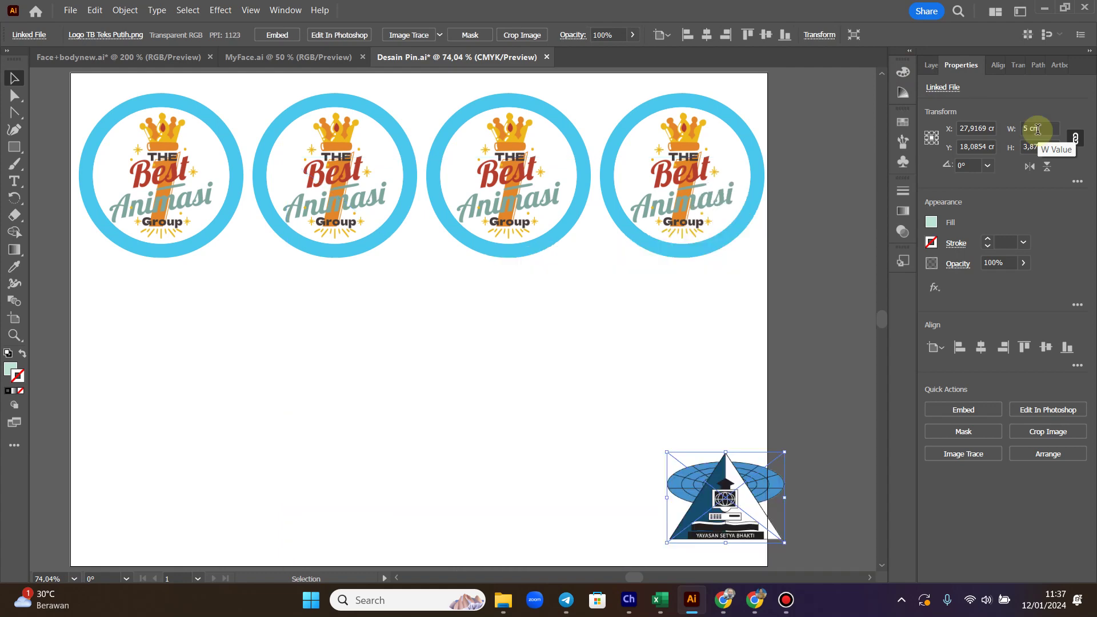
{"action": "left_click_drag", "start_coordinate": [755, 498], "coordinate": [341, 169]}
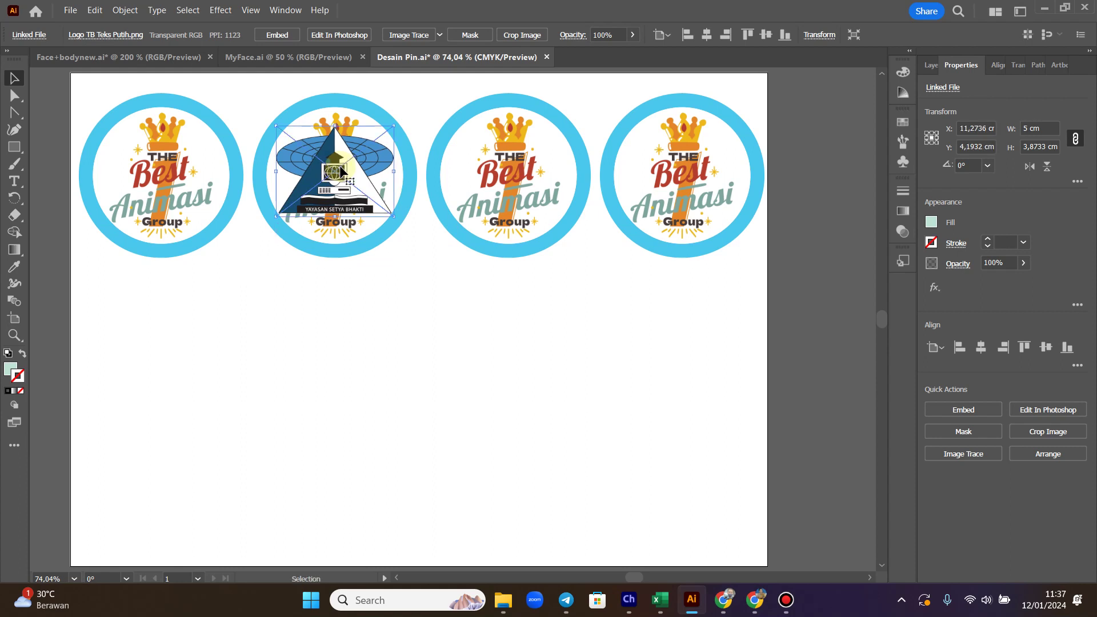
{"action": "key", "text": "Up"}
{"action": "key", "text": "Up"}
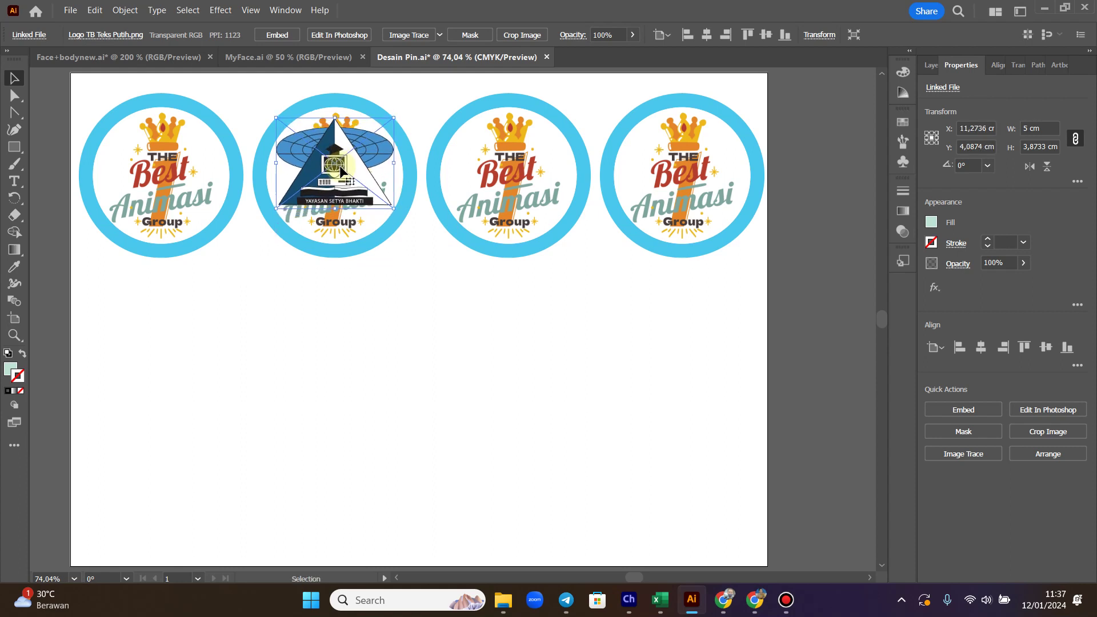
{"action": "key", "text": "Up"}
{"action": "key", "text": "Up"}
{"action": "key", "text": "Up"}
{"action": "key", "text": "Up"}
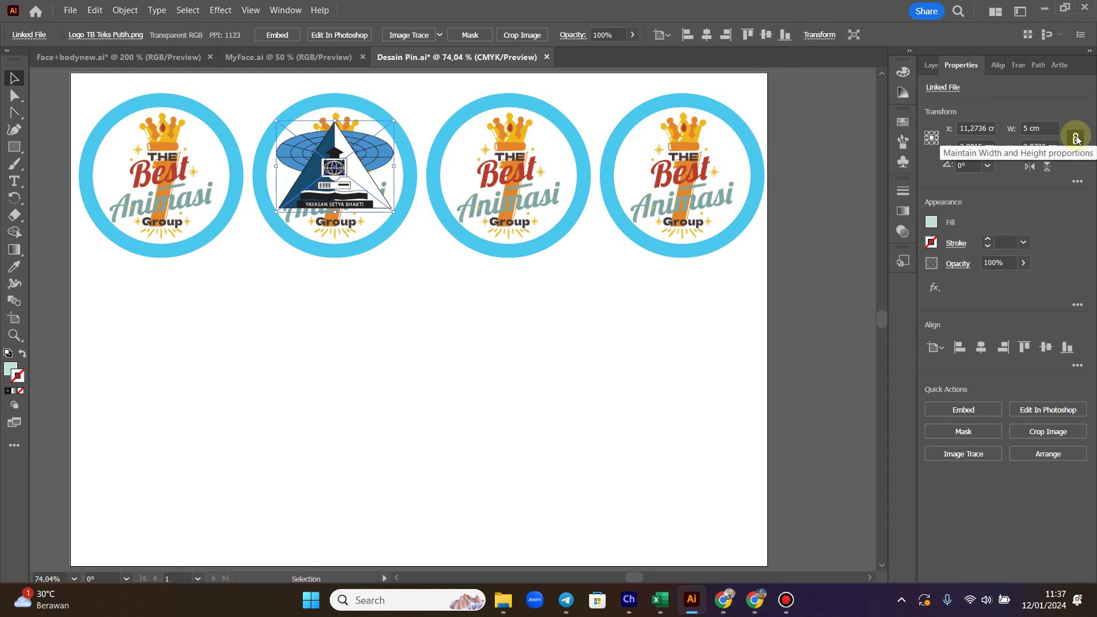
{"action": "left_click", "coordinate": [930, 65]}
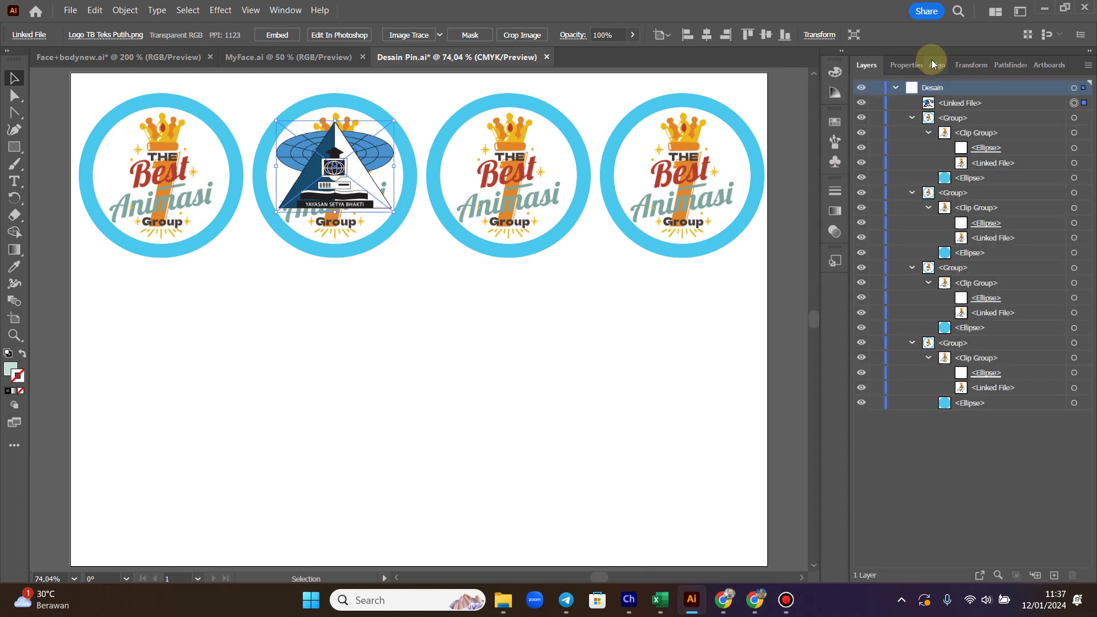
- Move the triangle logo into a pin's clip group and delete its old Best Animasi image
{"action": "left_click", "coordinate": [975, 103]}
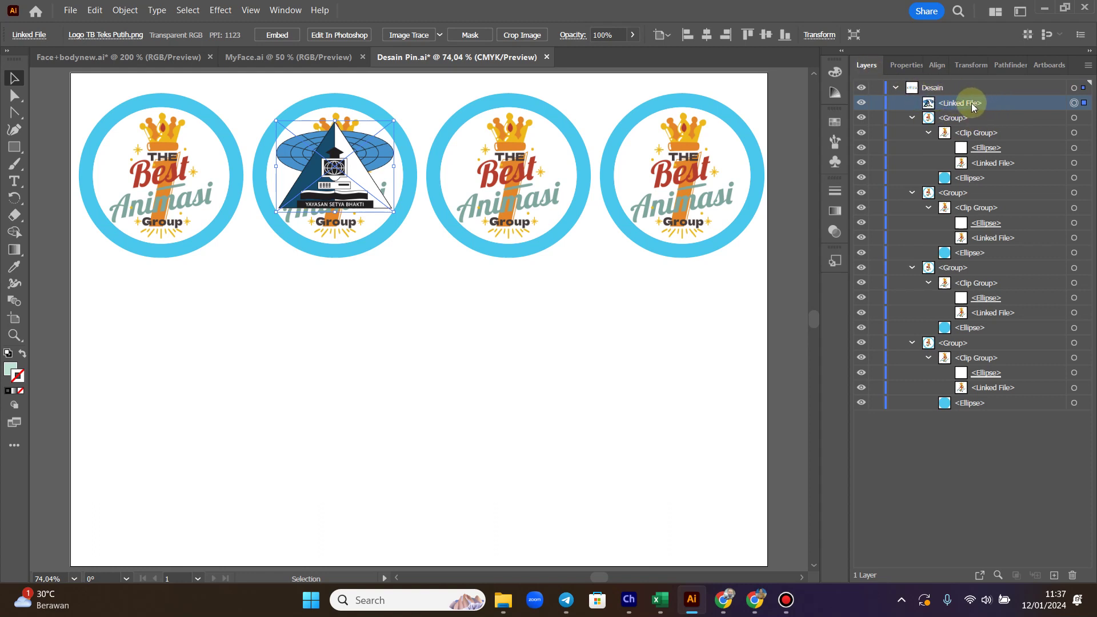
{"action": "left_click_drag", "start_coordinate": [973, 106], "coordinate": [994, 234]}
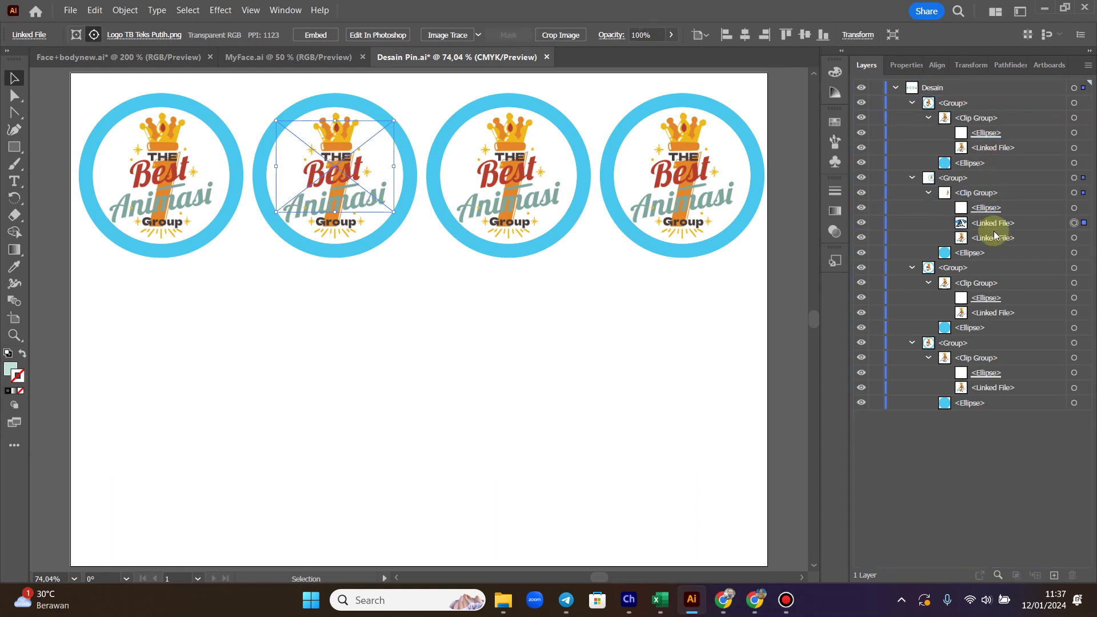
{"action": "left_click", "coordinate": [995, 241]}
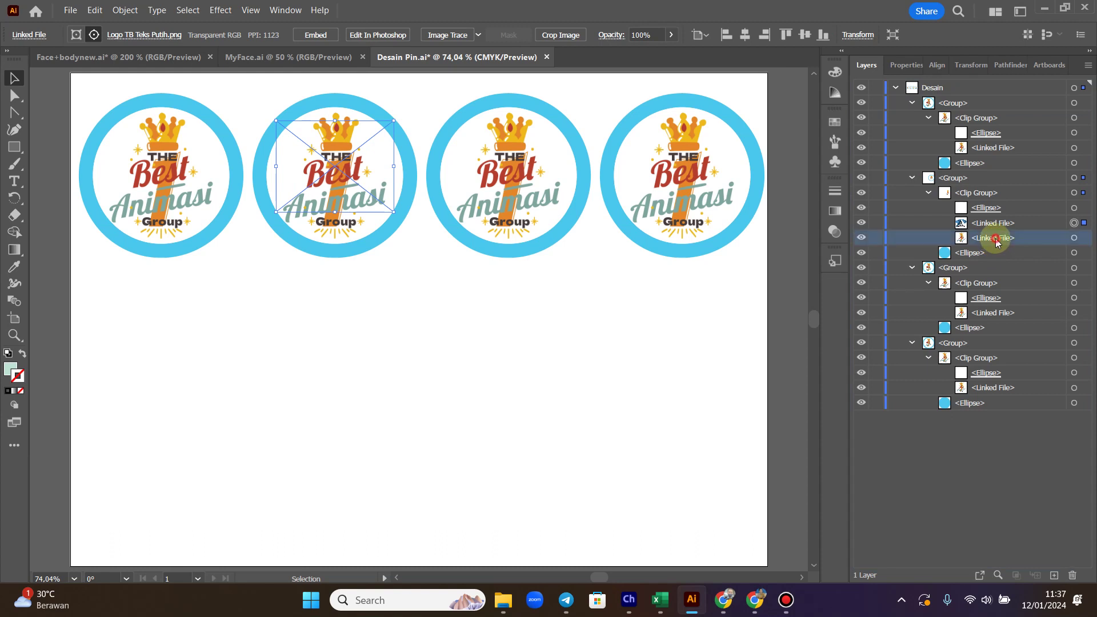
{"action": "left_click", "coordinate": [1074, 238]}
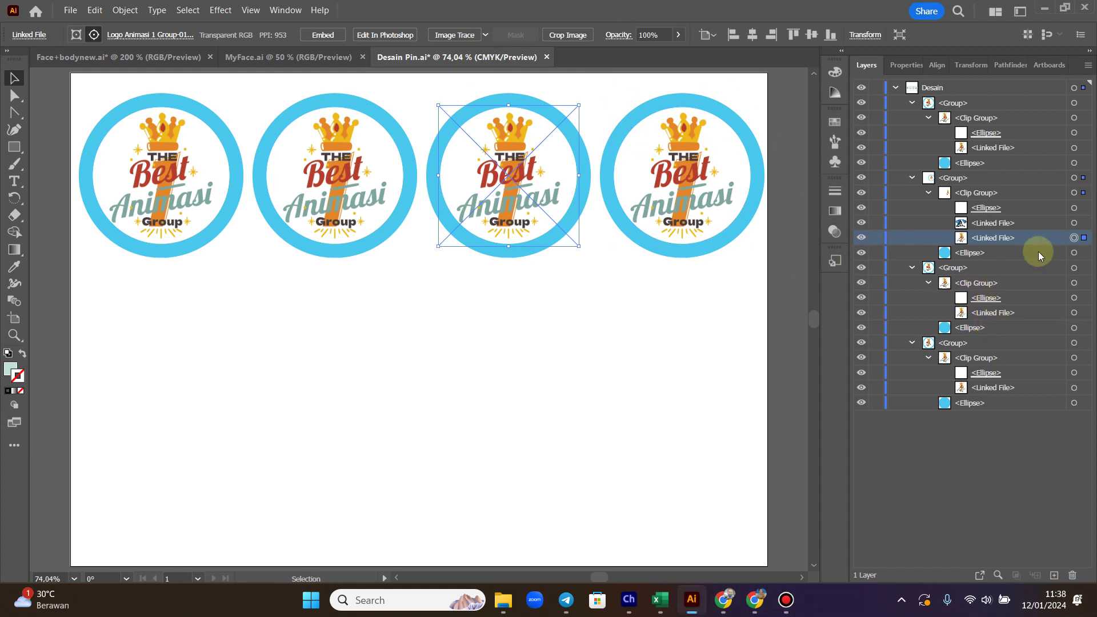
{"action": "left_click", "coordinate": [1068, 569]}
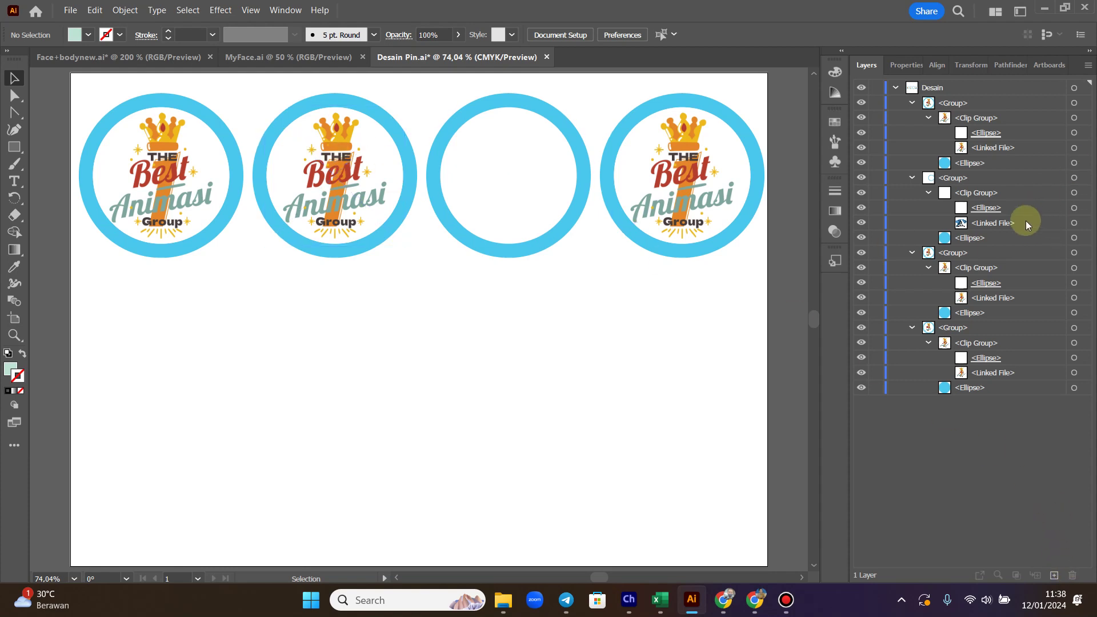
- Nudge the triangle logo right into the third pin, then check the other badges
{"action": "left_click", "coordinate": [1006, 224]}
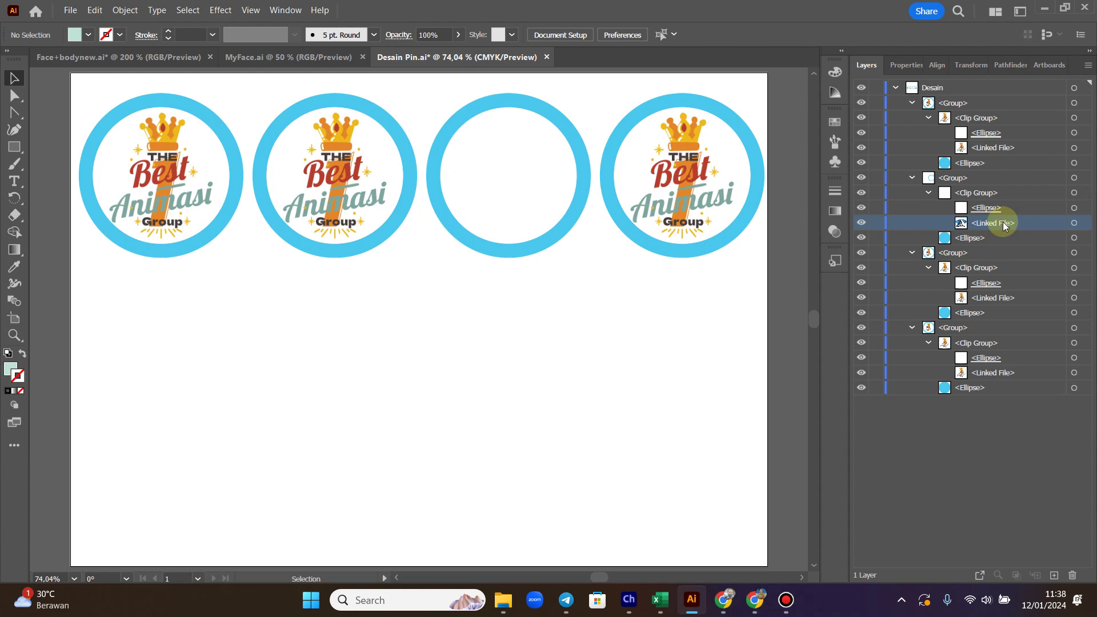
{"action": "left_click", "coordinate": [1074, 223]}
{"action": "key", "text": "Right"}
{"action": "key", "text": "Right"}
{"action": "key", "text": "Right"}
{"action": "key", "text": "Right"}
{"action": "key", "text": "Right"}
{"action": "key", "text": "Right"}
{"action": "key", "text": "Right"}
{"action": "key", "text": "Right"}
{"action": "key", "text": "Right"}
{"action": "key", "text": "Right"}
{"action": "key", "text": "Right"}
{"action": "key", "text": "Right"}
{"action": "key", "text": "Right"}
{"action": "key", "text": "Right"}
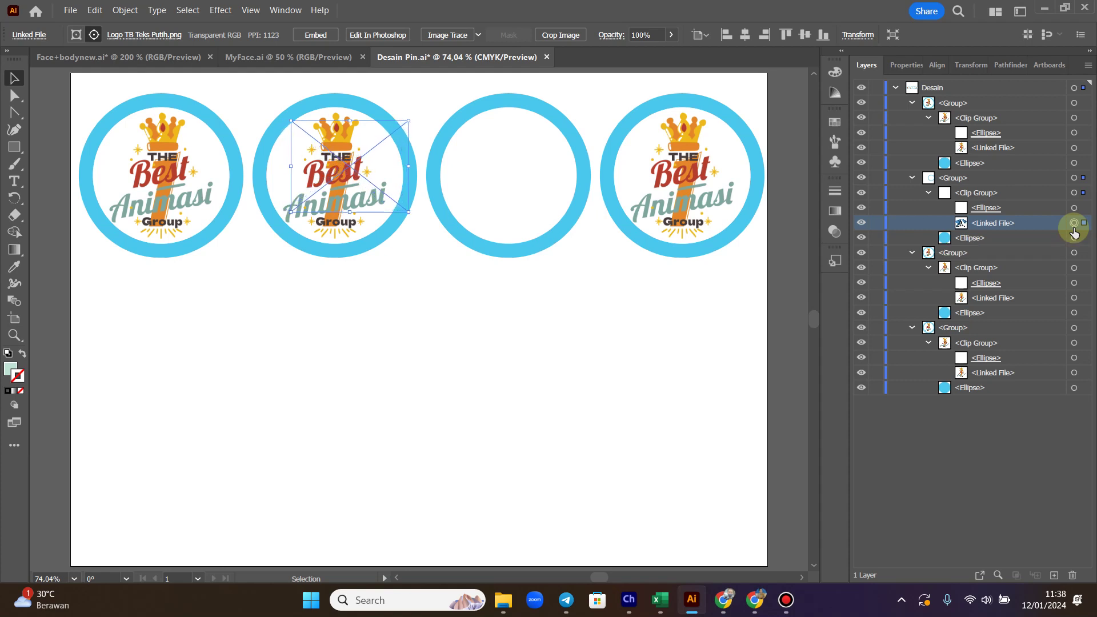
{"action": "key", "text": "Right"}
{"action": "key", "text": "Right"}
{"action": "key", "text": "Right"}
{"action": "key", "text": "Right"}
{"action": "key", "text": "Right"}
{"action": "key", "text": "Right"}
{"action": "key", "text": "Right"}
{"action": "key", "text": "Right"}
{"action": "key", "text": "Right"}
{"action": "key", "text": "Right"}
{"action": "key", "text": "Right"}
{"action": "key", "text": "Right"}
{"action": "key", "text": "Right"}
{"action": "key", "text": "Right"}
{"action": "key", "text": "Right"}
{"action": "key", "text": "Right"}
{"action": "key", "text": "Right"}
{"action": "key", "text": "Right"}
{"action": "key", "text": "Right"}
{"action": "key", "text": "Right"}
{"action": "key", "text": "Right"}
{"action": "key", "text": "Right"}
{"action": "key", "text": "Right"}
{"action": "key", "text": "Right"}
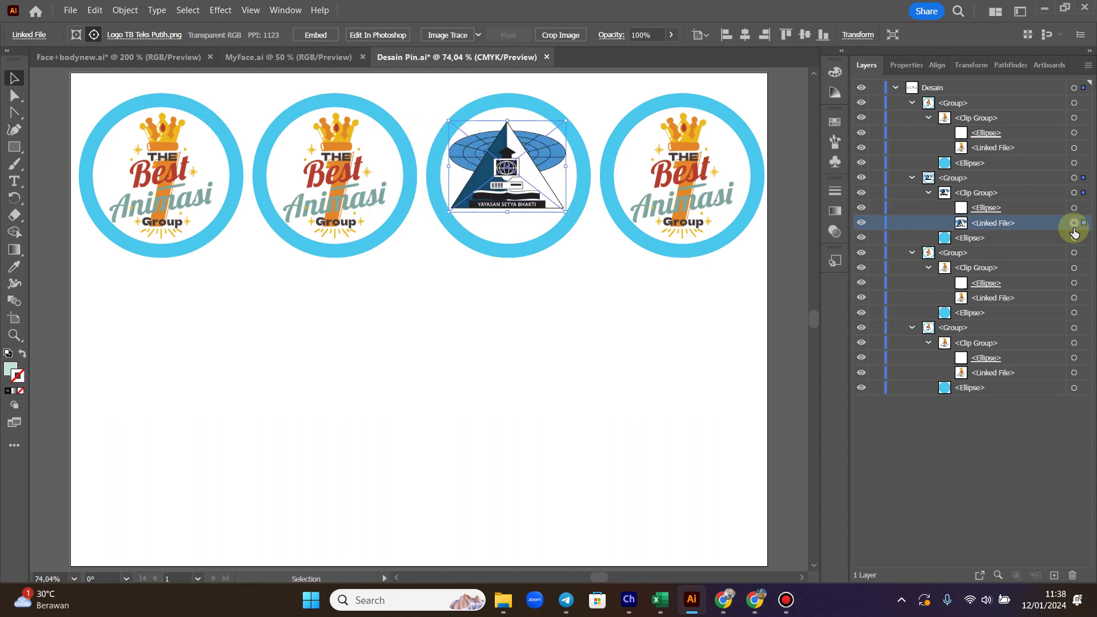
{"action": "left_click", "coordinate": [714, 334]}
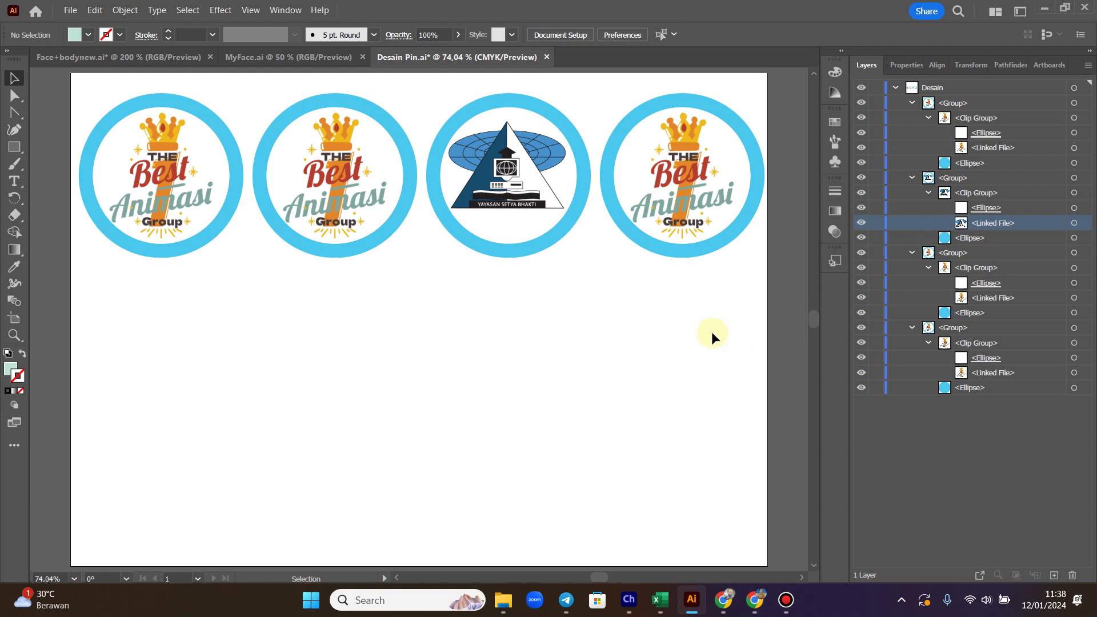
{"action": "left_click", "coordinate": [362, 173]}
{"action": "left_click", "coordinate": [645, 179]}
{"action": "left_click", "coordinate": [339, 151]}
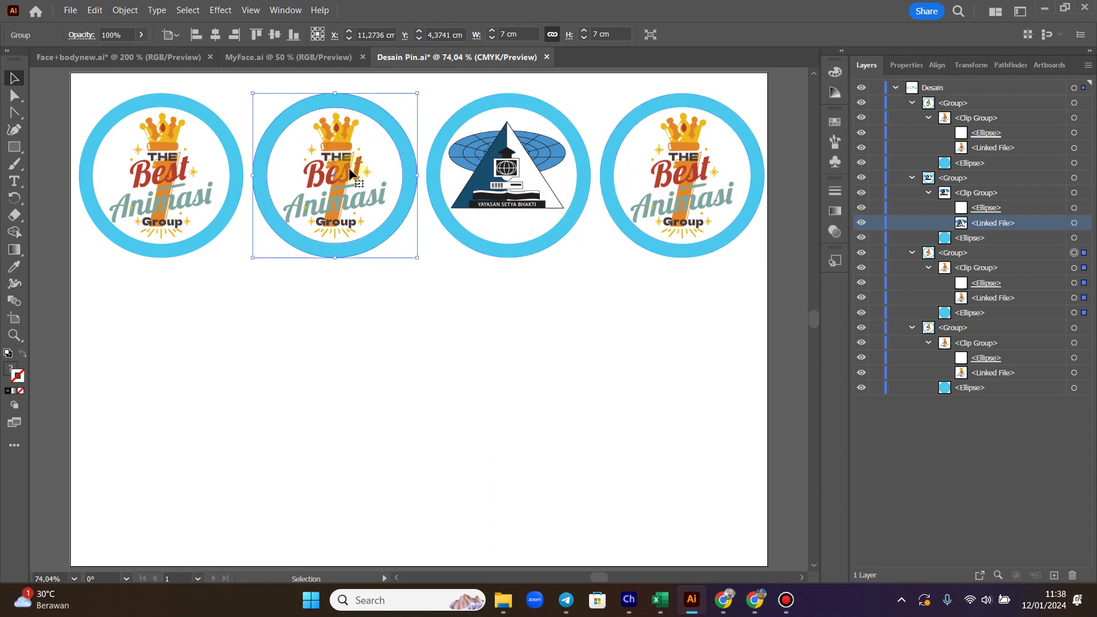
{"action": "left_click", "coordinate": [69, 9]}
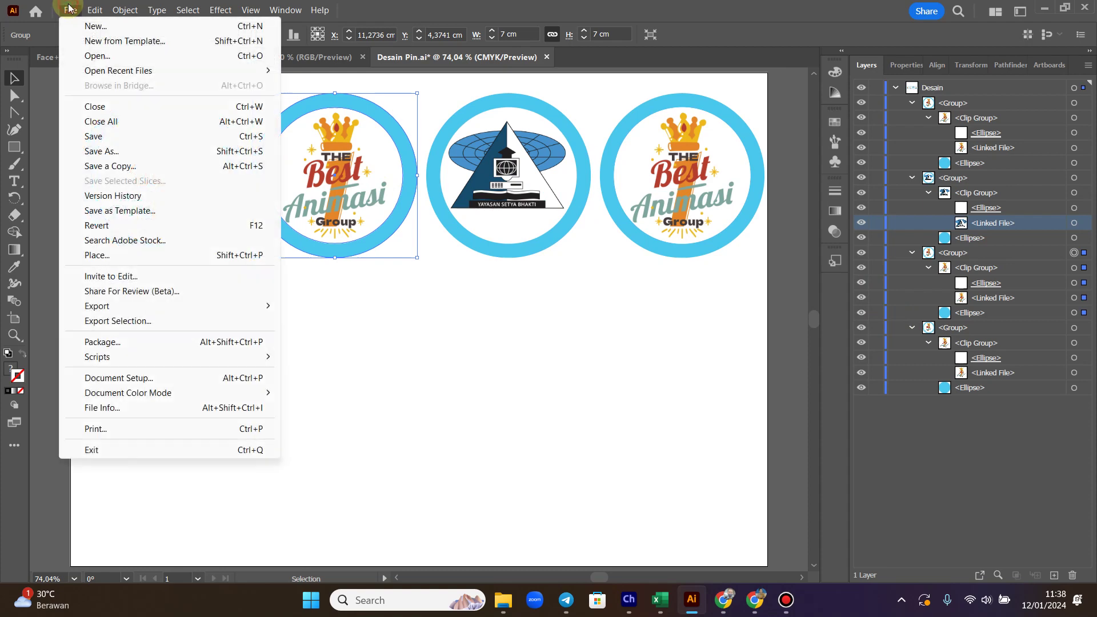
- Place the Logo Animasi 2022-01 (2) shield image onto the artboard
{"action": "left_click", "coordinate": [94, 255]}
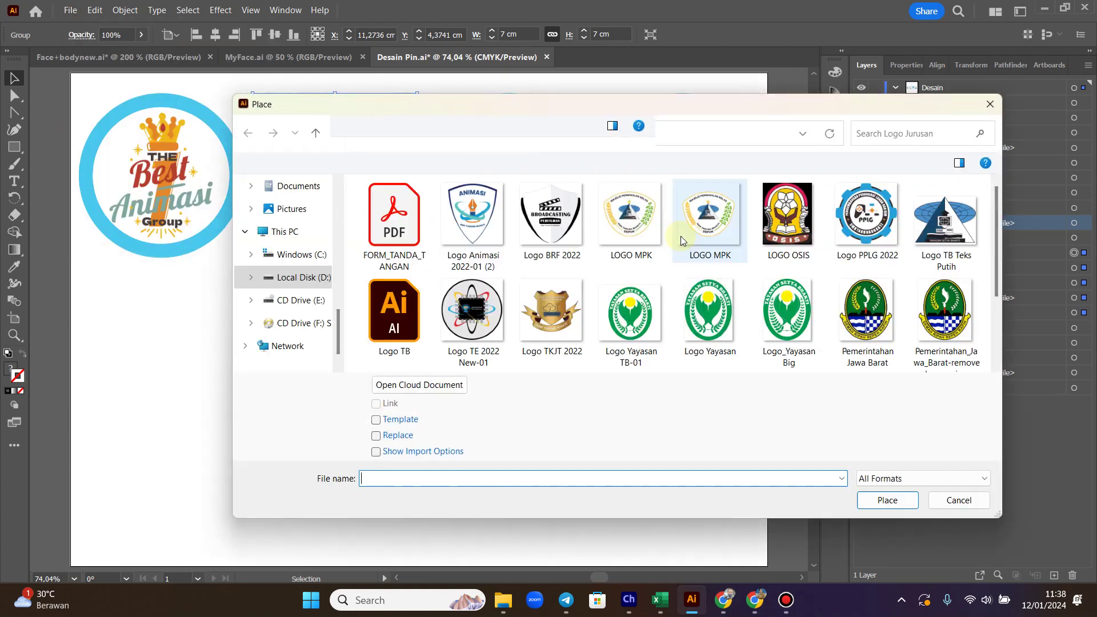
{"action": "left_click", "coordinate": [483, 220]}
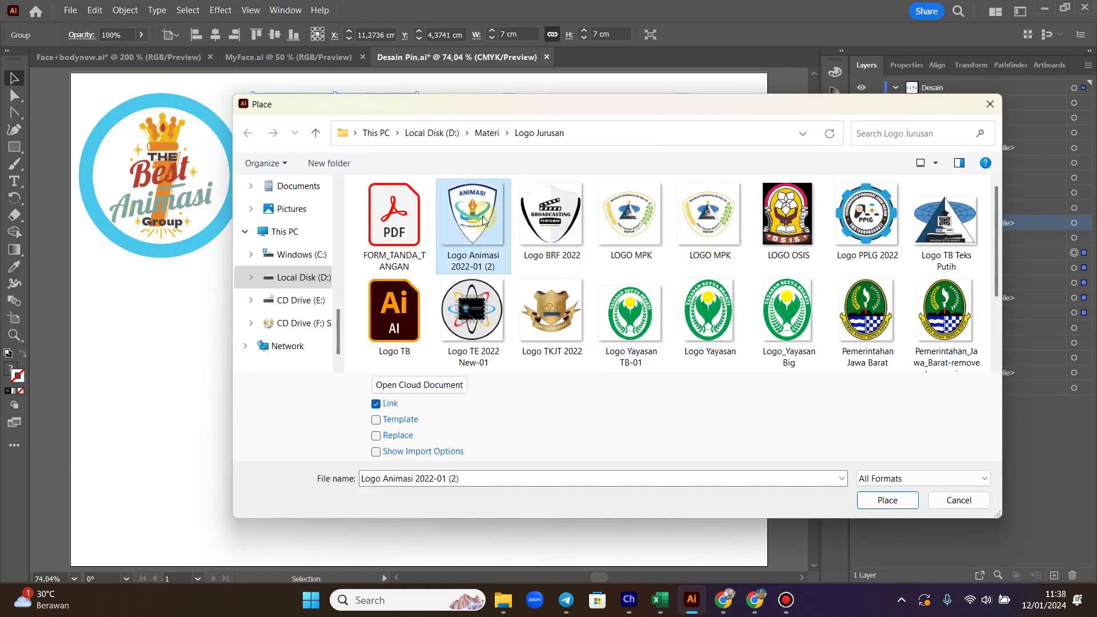
{"action": "left_click", "coordinate": [897, 501]}
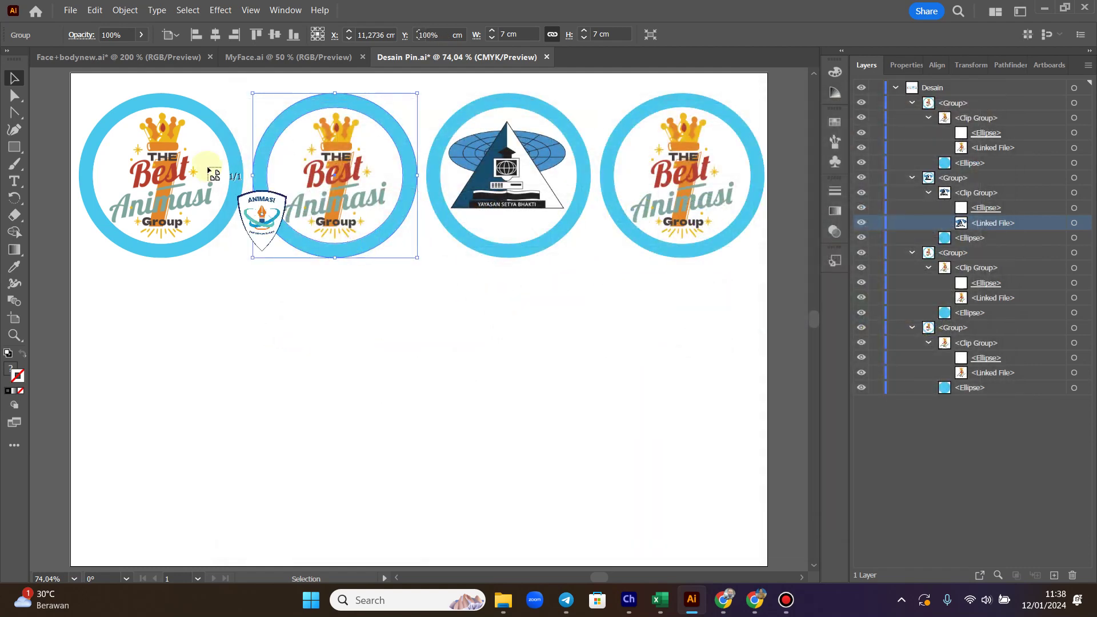
{"action": "left_click", "coordinate": [202, 160]}
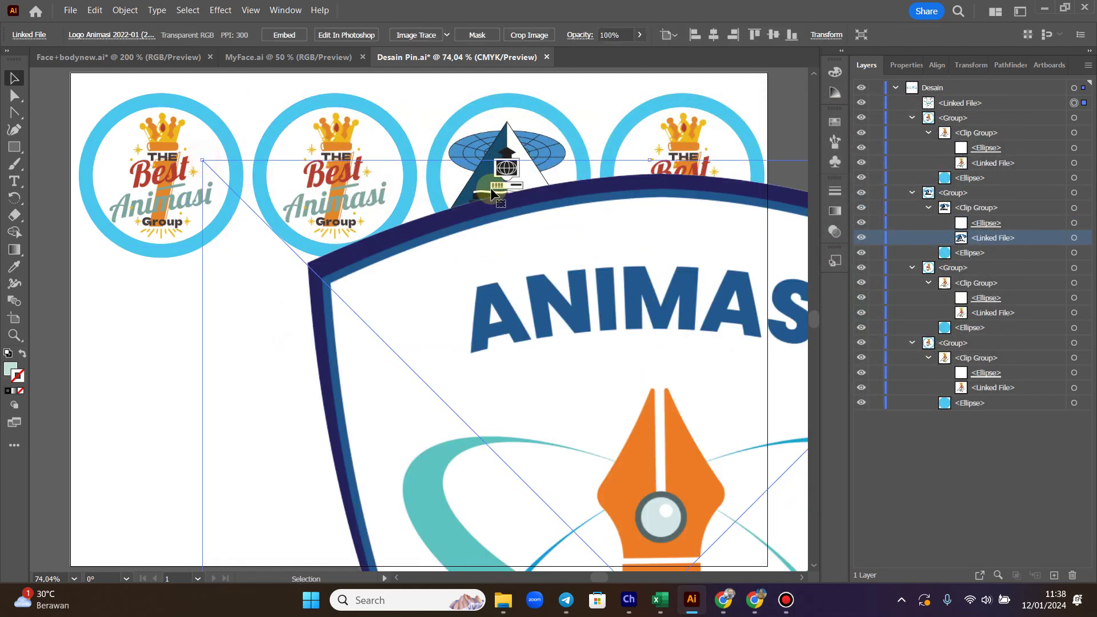
- Scale the shield logo to 5 cm wide and position it on the second pin badge
{"action": "left_click", "coordinate": [909, 65]}
{"action": "double_click", "coordinate": [1032, 128]}
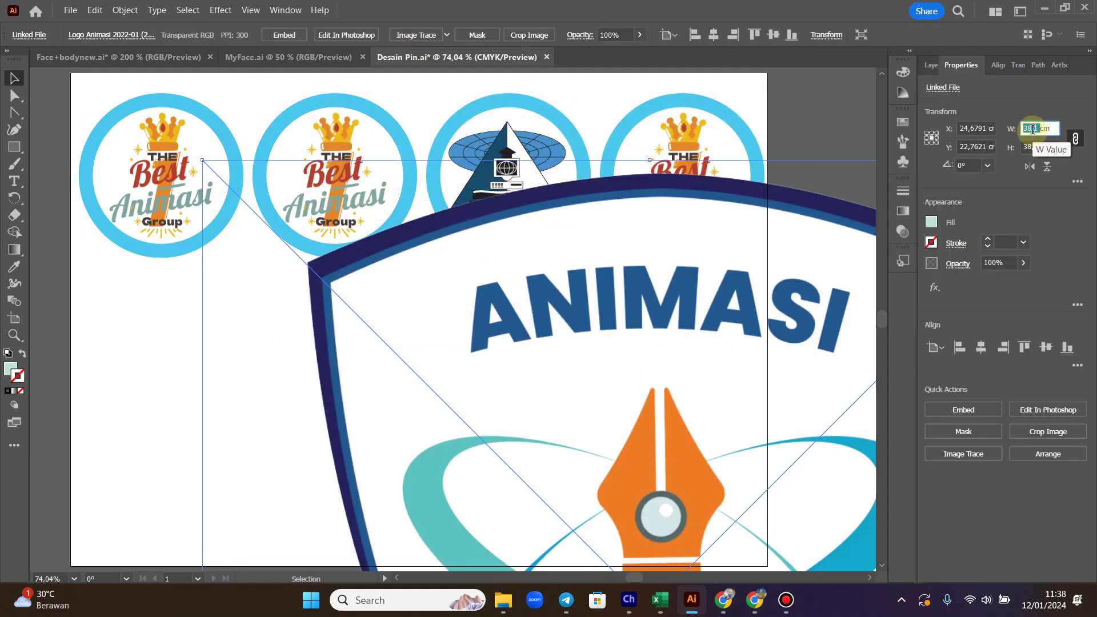
{"action": "type", "text": "5"}
{"action": "key", "text": "Return"}
{"action": "left_click_drag", "start_coordinate": [650, 557], "coordinate": [328, 132]}
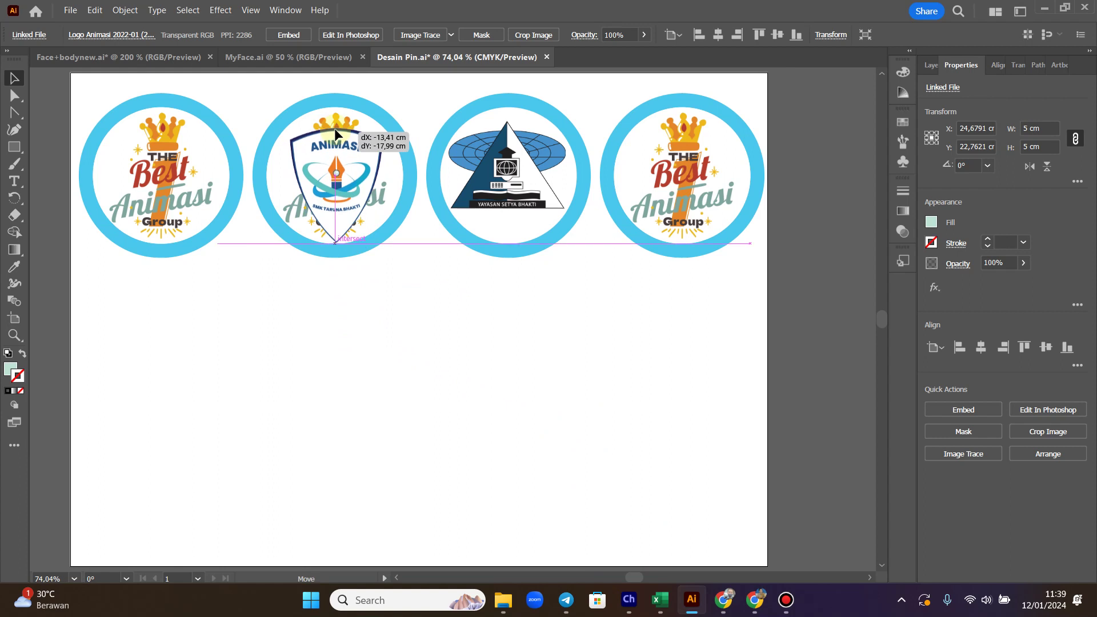
{"action": "left_click_drag", "start_coordinate": [328, 132], "coordinate": [334, 128]}
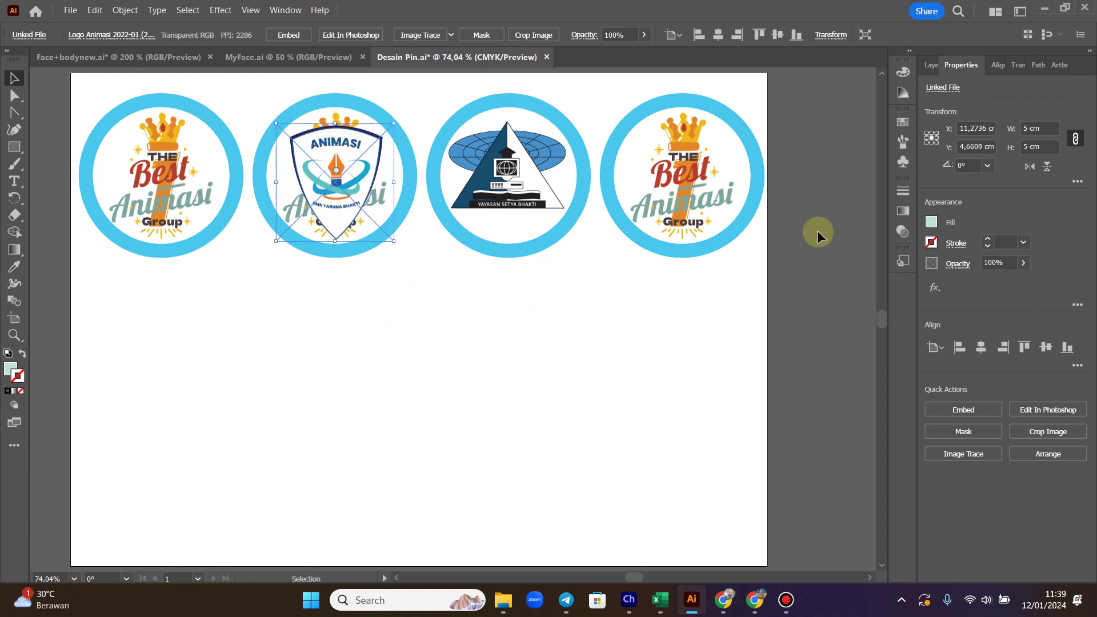
- Move the shield logo into the second pin's clip group and delete the old Best Animasi image
{"action": "left_click", "coordinate": [932, 65]}
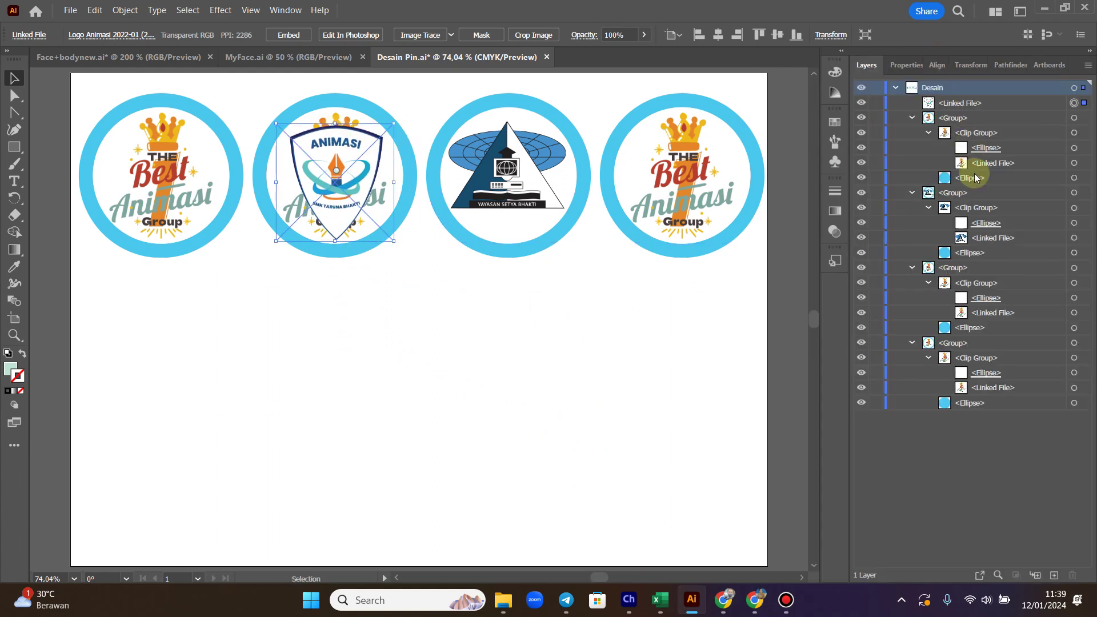
{"action": "left_click", "coordinate": [961, 103]}
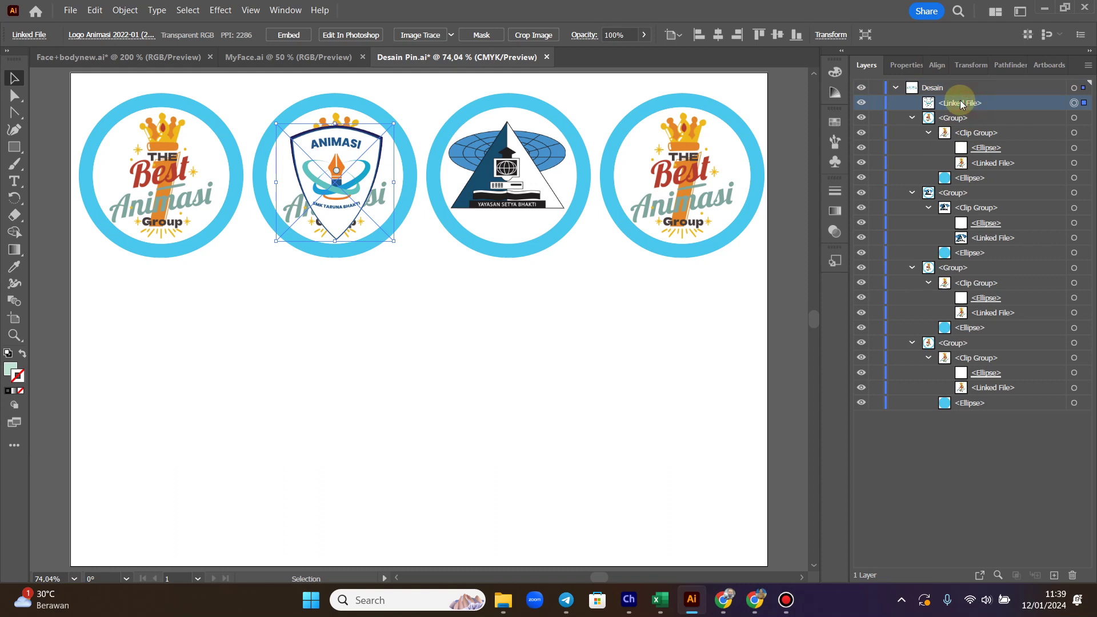
{"action": "left_click", "coordinate": [1074, 313]}
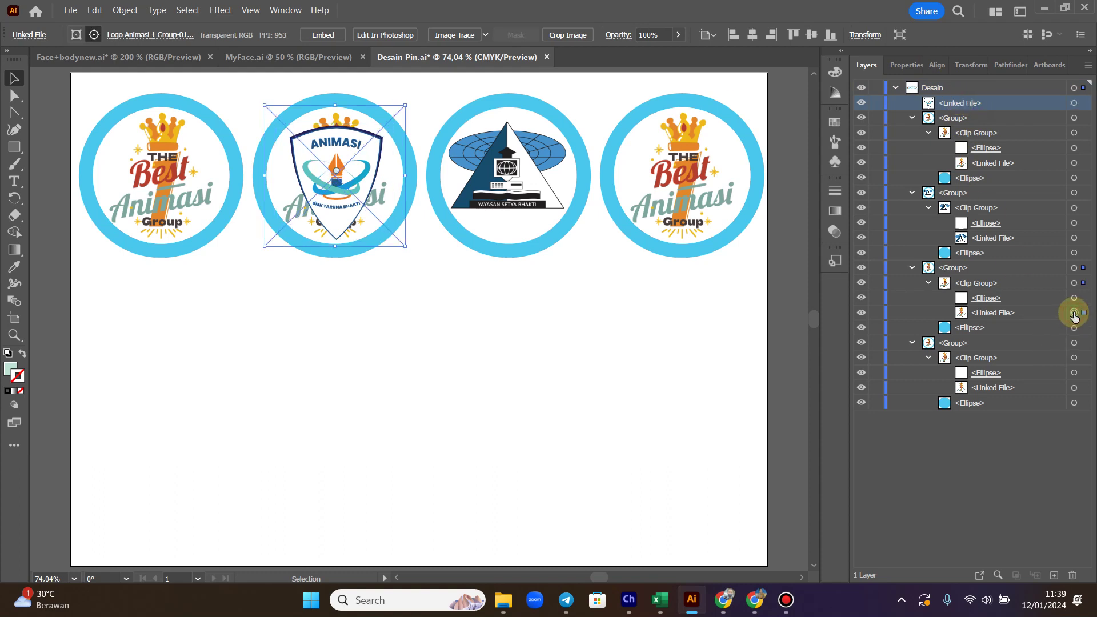
{"action": "left_click_drag", "start_coordinate": [940, 103], "coordinate": [991, 305]}
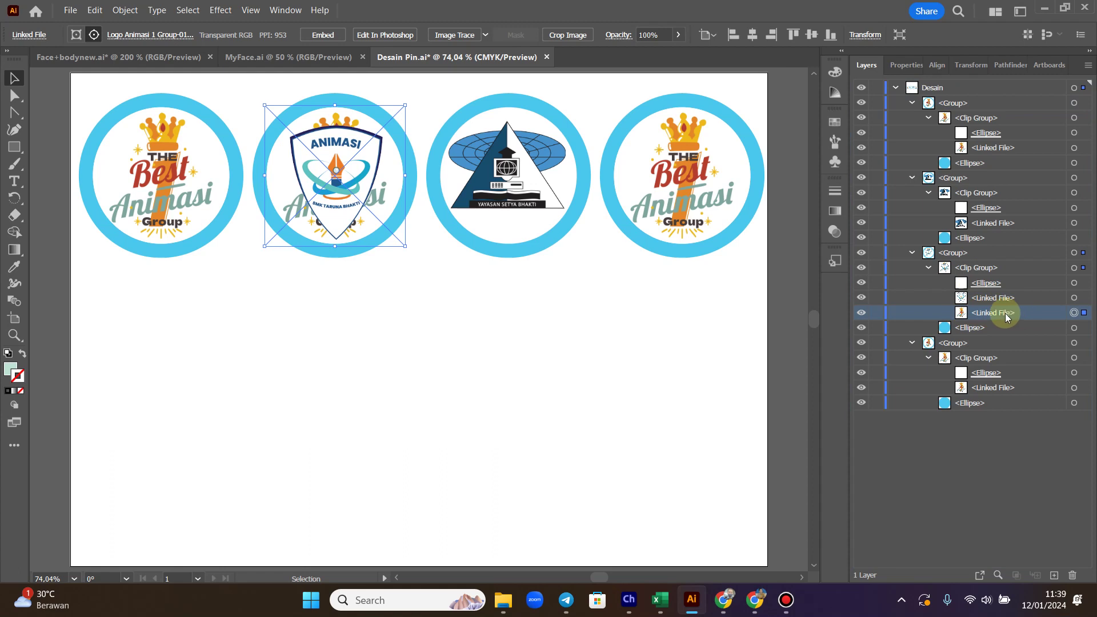
{"action": "left_click", "coordinate": [1071, 574]}
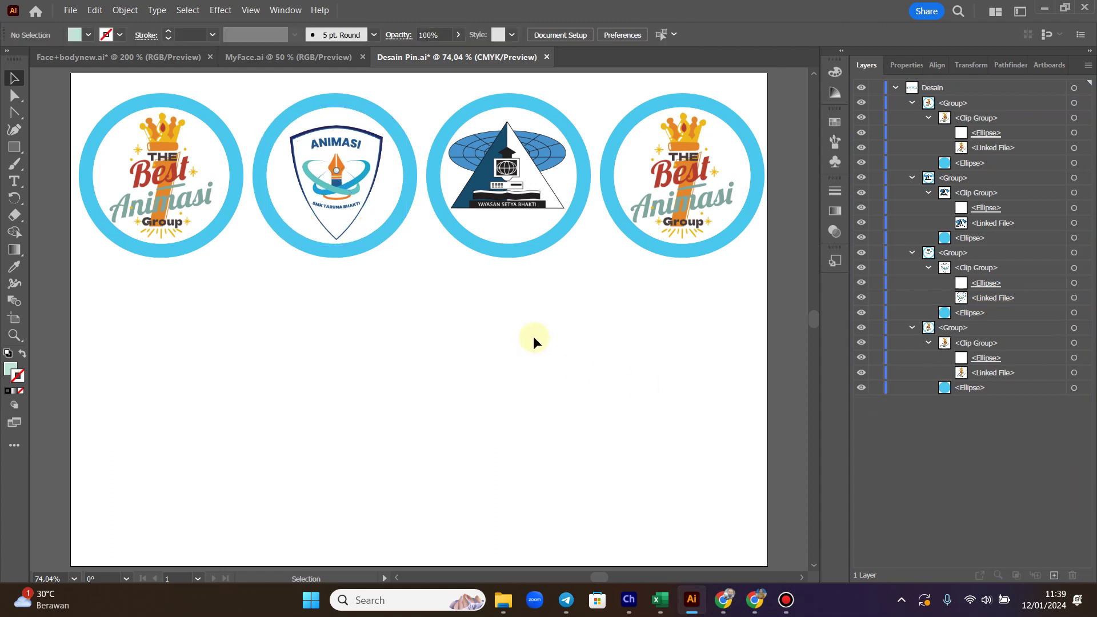
{"action": "left_click", "coordinate": [70, 11]}
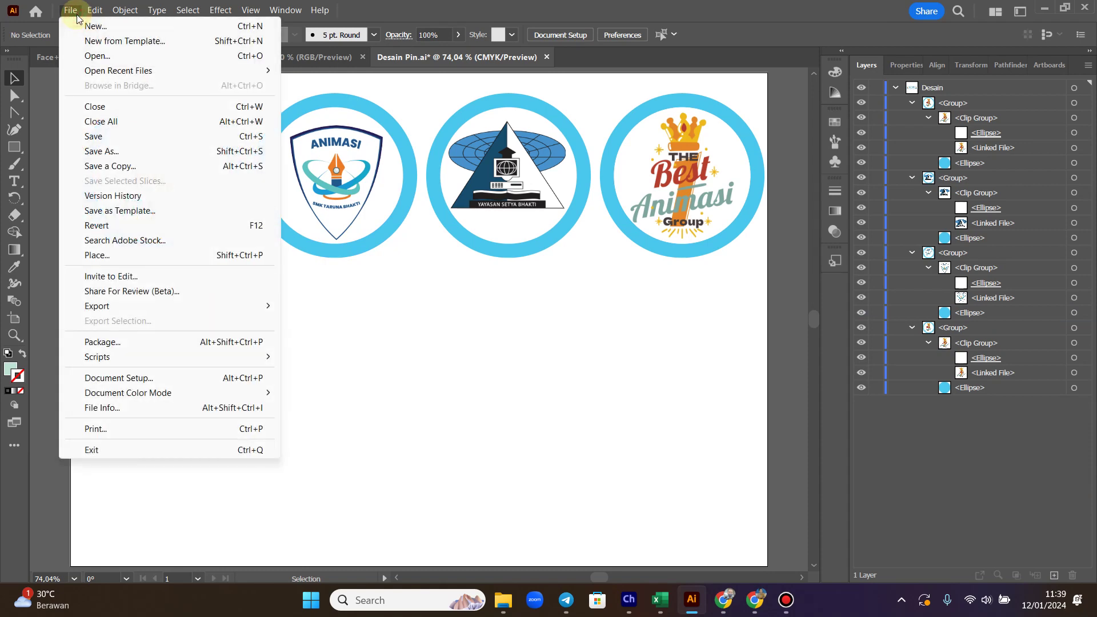
- Place the Logo TKJT 2022 image below the badges and set its width to 5 cm
{"action": "left_click", "coordinate": [178, 255]}
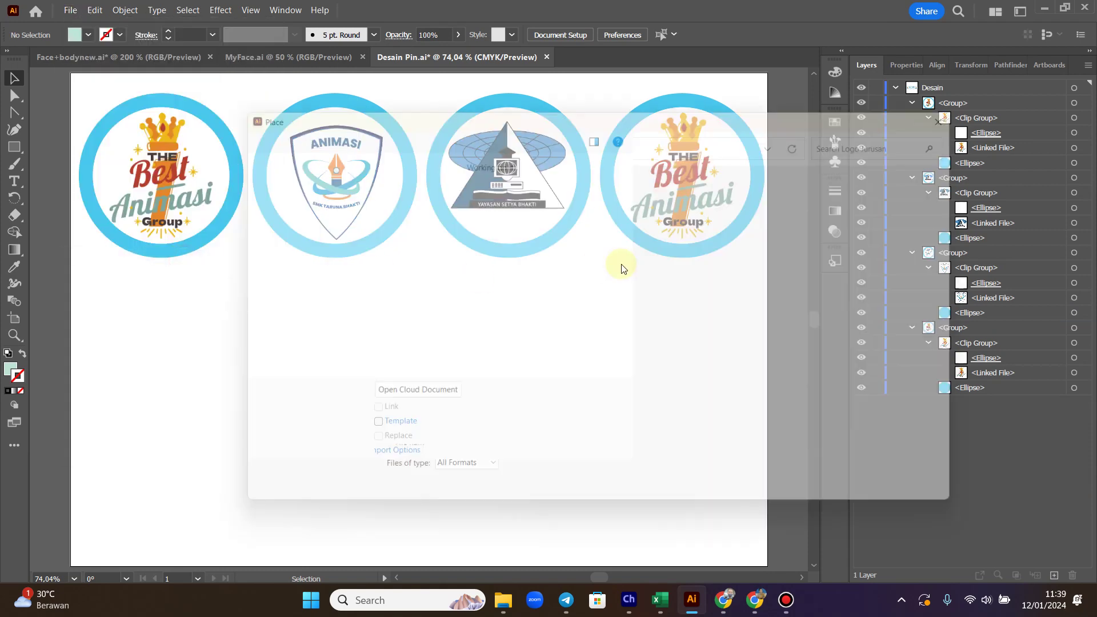
{"action": "left_click", "coordinate": [539, 306]}
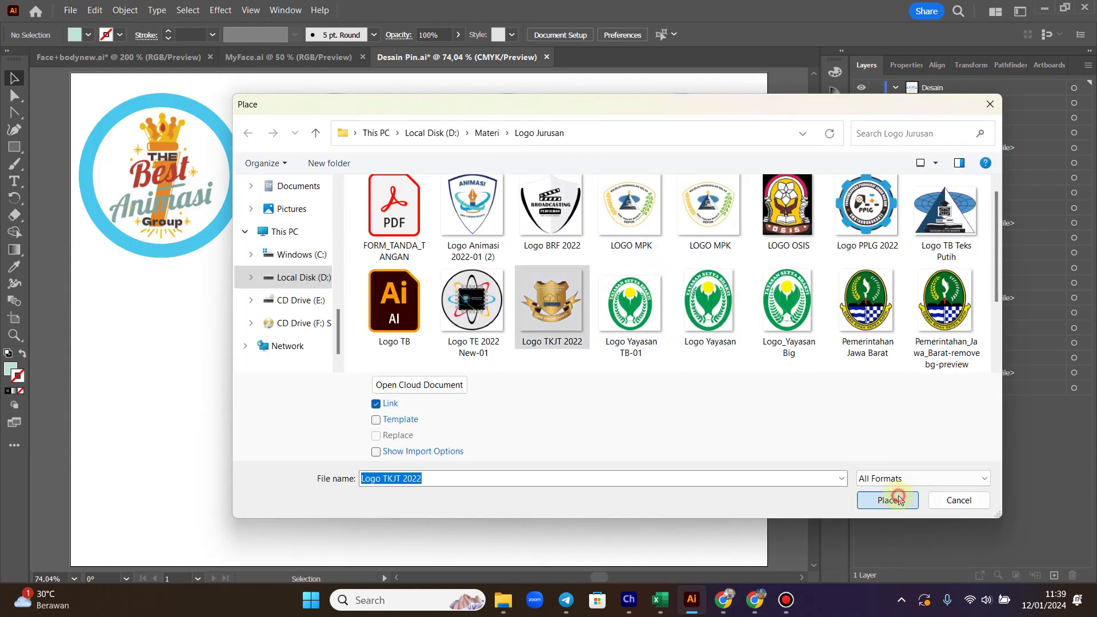
{"action": "left_click", "coordinate": [887, 500]}
{"action": "left_click", "coordinate": [532, 247]}
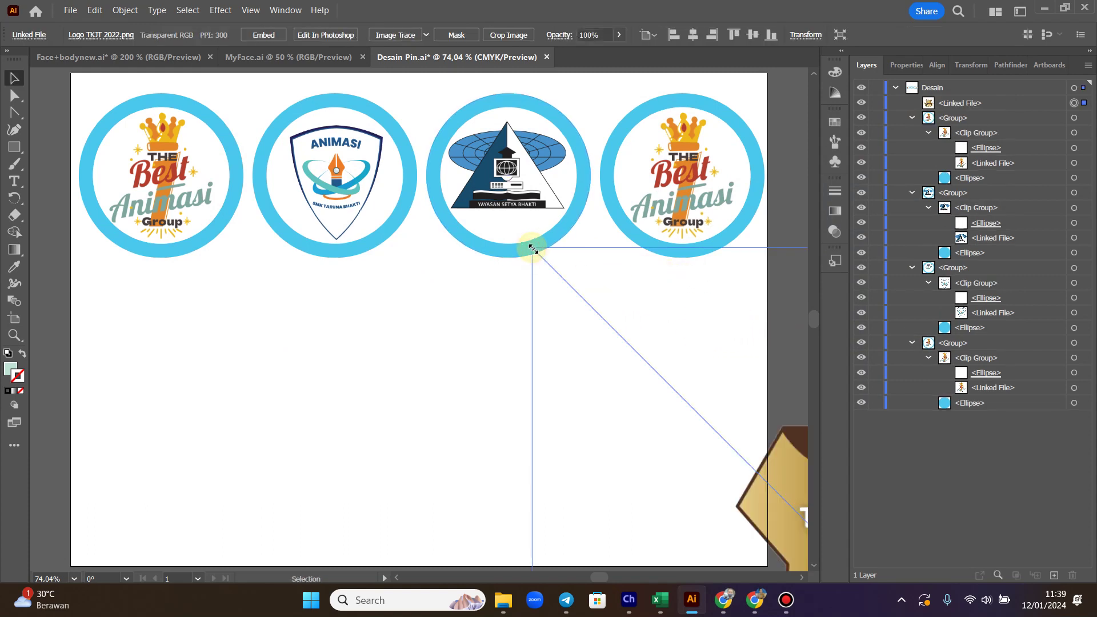
{"action": "left_click", "coordinate": [907, 64]}
{"action": "left_click", "coordinate": [1028, 128]}
{"action": "type", "text": "5cm"}
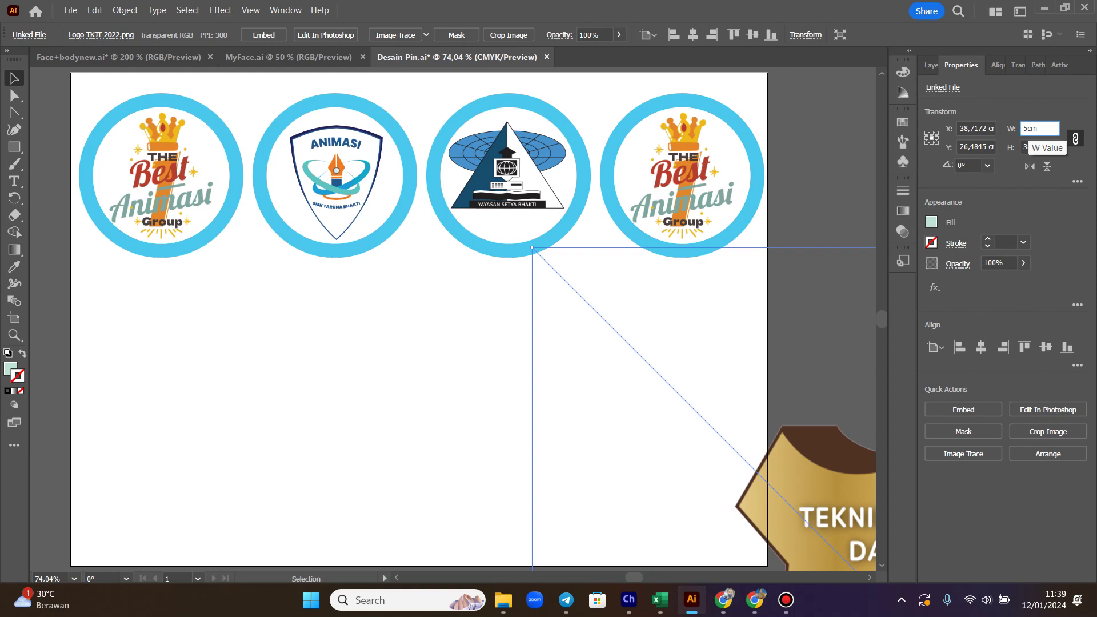
{"action": "key", "text": "Return"}
- Move the TKJT logo onto the fourth badge and widen it to 6 cm
{"action": "scroll", "coordinate": [824, 381], "scroll_direction": "down", "scroll_amount": 3}
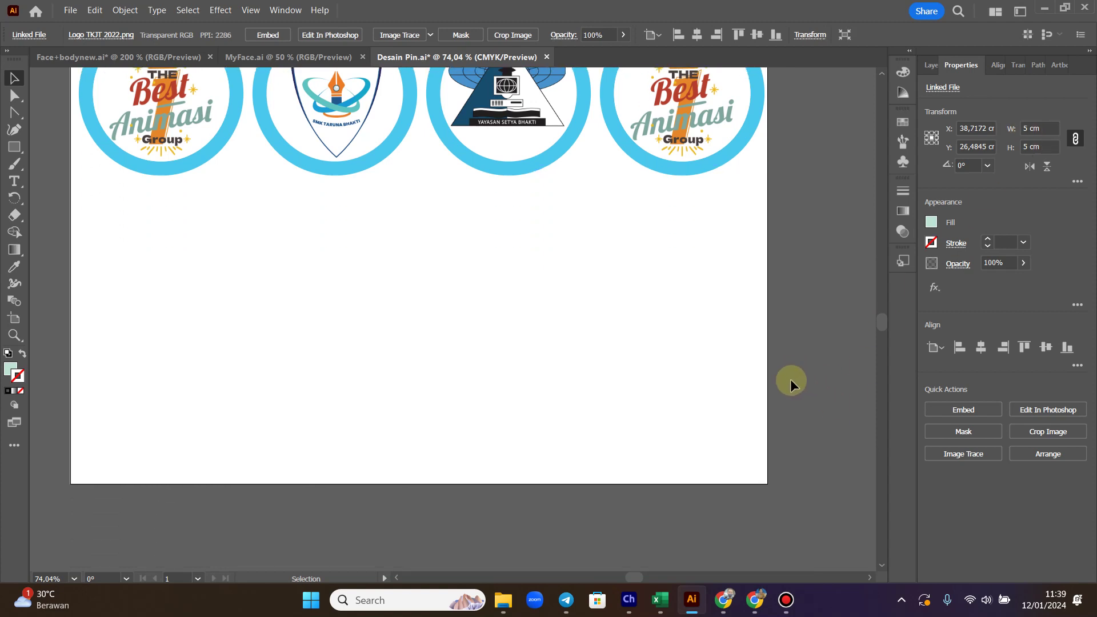
{"action": "left_click", "coordinate": [930, 64]}
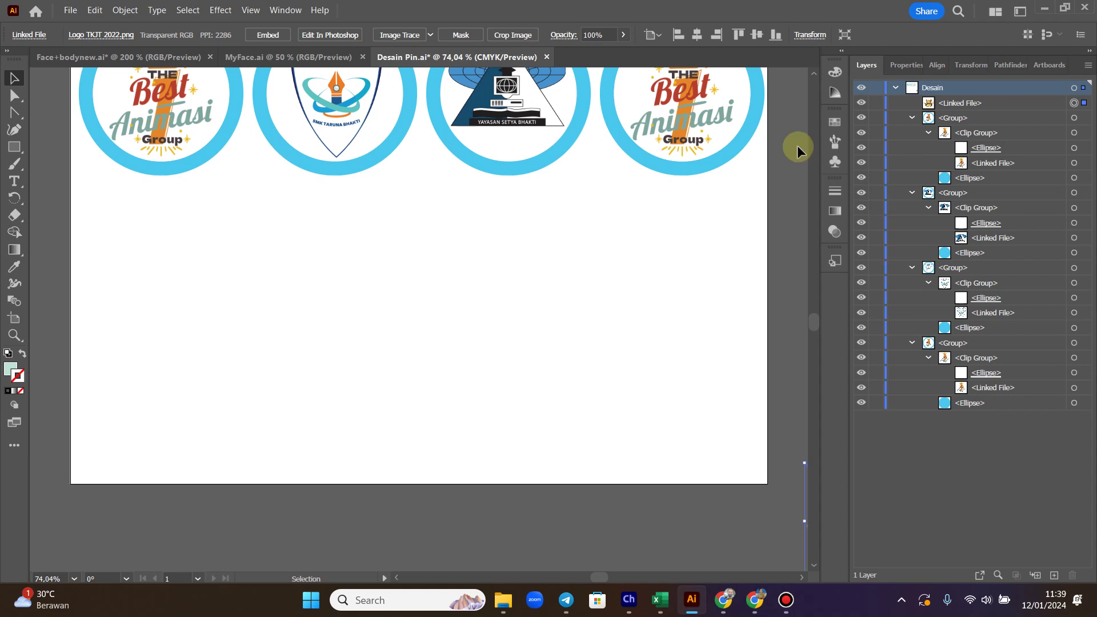
{"action": "scroll", "coordinate": [594, 228], "scroll_direction": "down", "scroll_amount": 2}
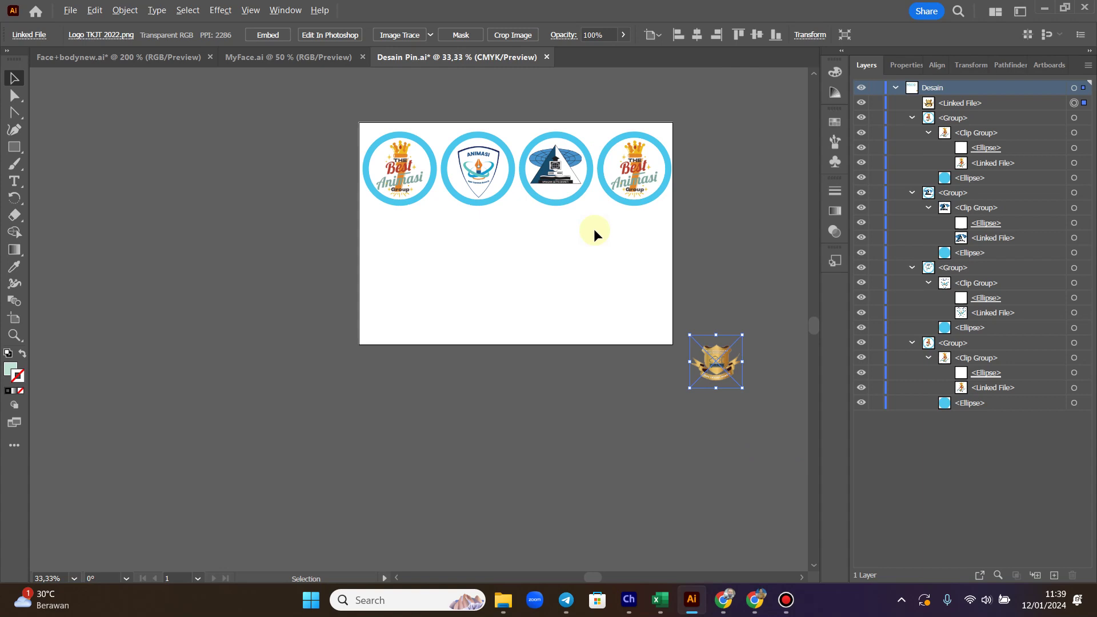
{"action": "scroll", "coordinate": [595, 229], "scroll_direction": "down", "scroll_amount": 1}
{"action": "mouse_move", "coordinate": [689, 335]}
{"action": "left_mouse_down"}
{"action": "mouse_move", "coordinate": [620, 214]}
{"action": "mouse_move", "coordinate": [628, 193]}
{"action": "left_mouse_up"}
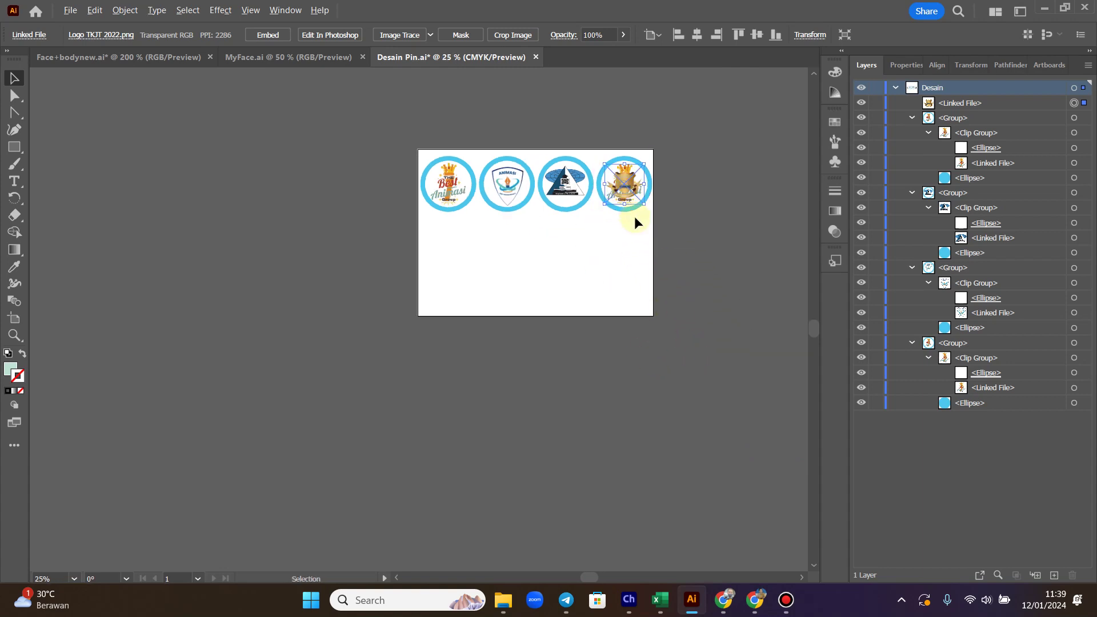
{"action": "scroll", "coordinate": [635, 216], "scroll_direction": "up", "scroll_amount": 4}
{"action": "scroll", "coordinate": [642, 345], "scroll_direction": "up", "scroll_amount": 3}
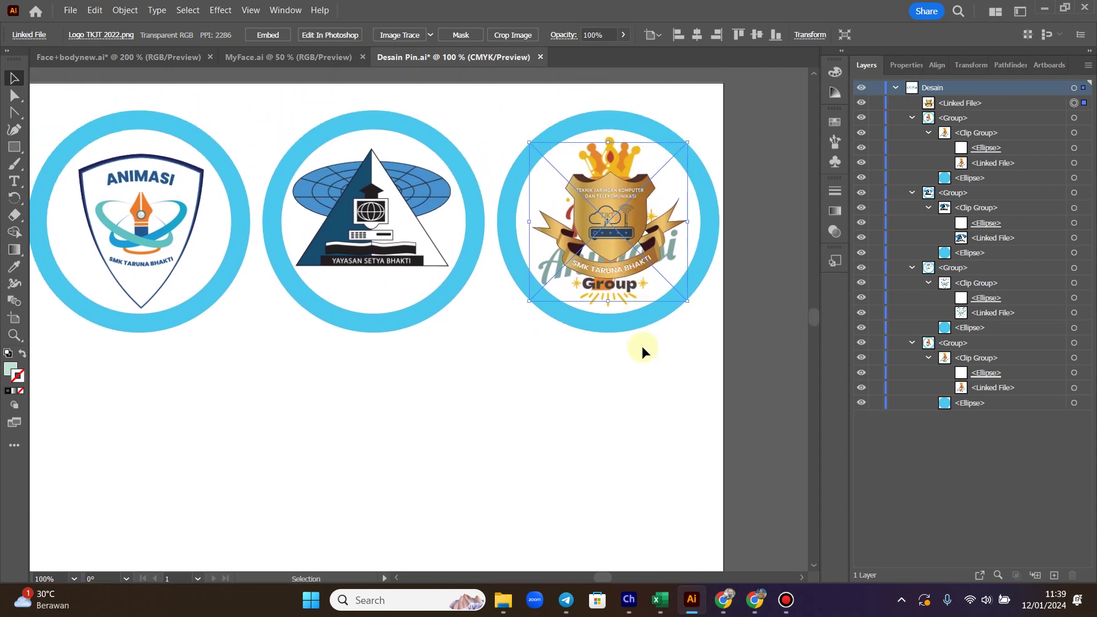
{"action": "left_click", "coordinate": [908, 65]}
{"action": "type", "text": "6"}
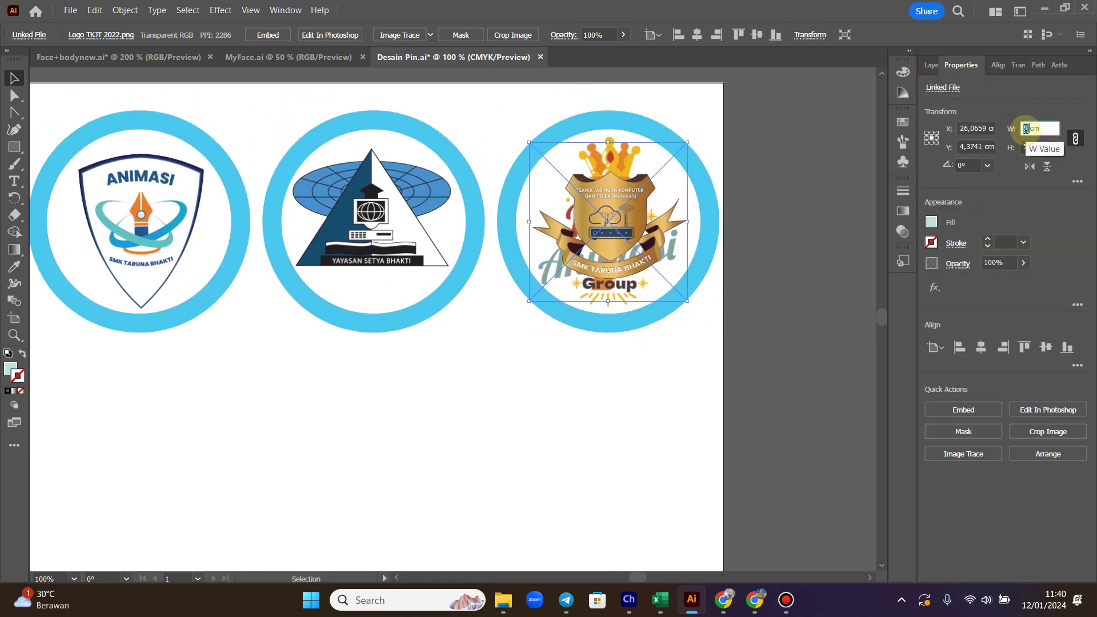
{"action": "key", "text": "Return"}
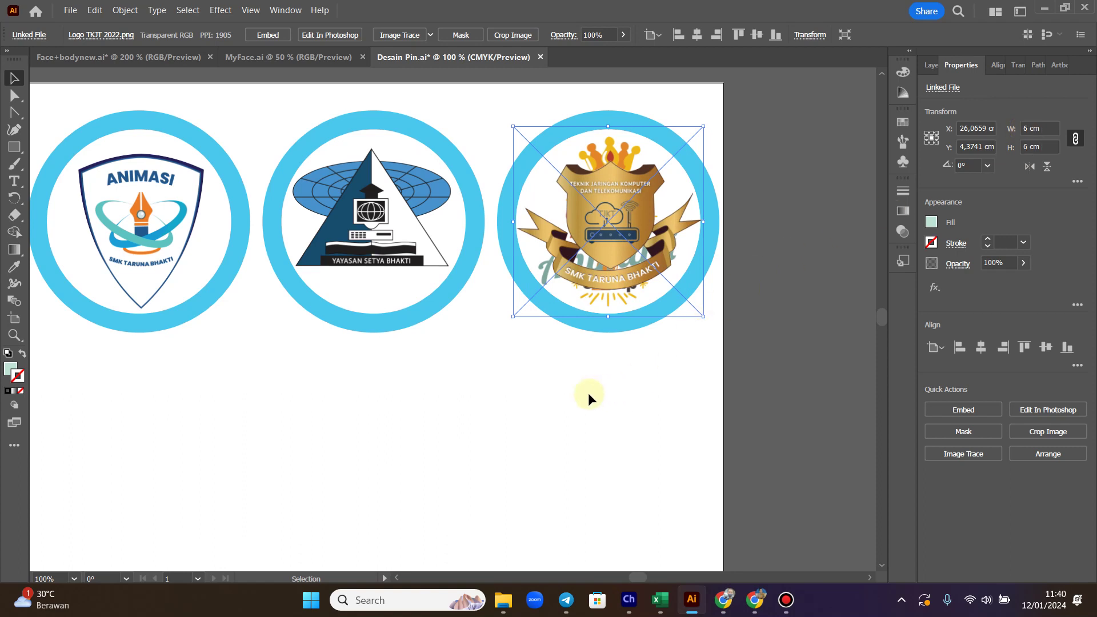
- Put the TKJT logo into the fourth badge's clip group and delete its old Best Animasi logo
{"action": "left_click", "coordinate": [931, 65]}
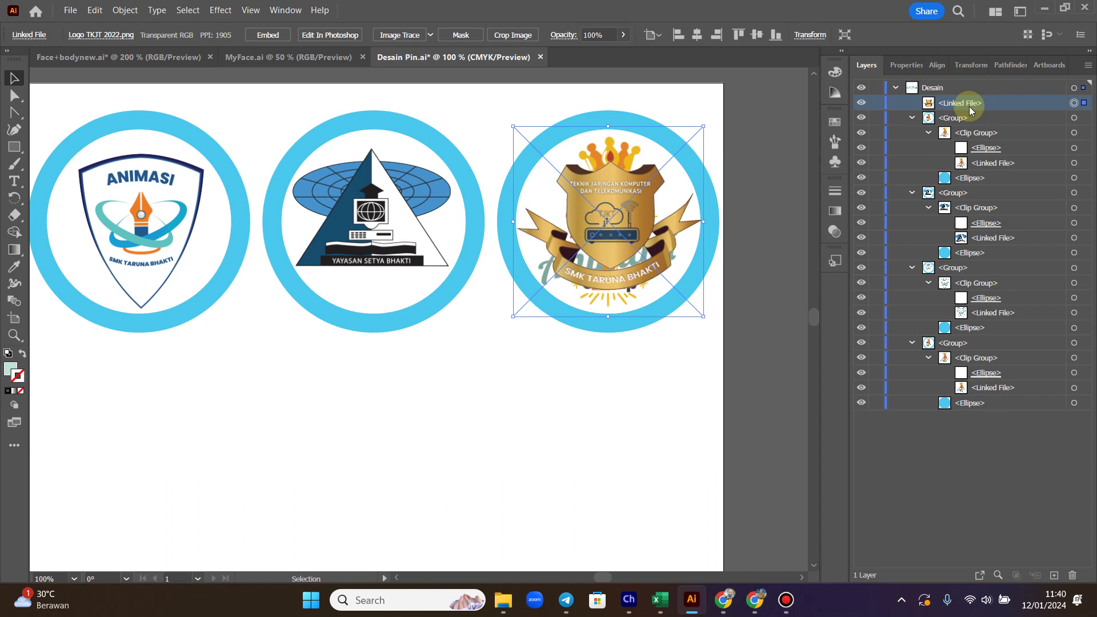
{"action": "left_click_drag", "start_coordinate": [976, 102], "coordinate": [994, 380]}
{"action": "left_click", "coordinate": [1032, 387]}
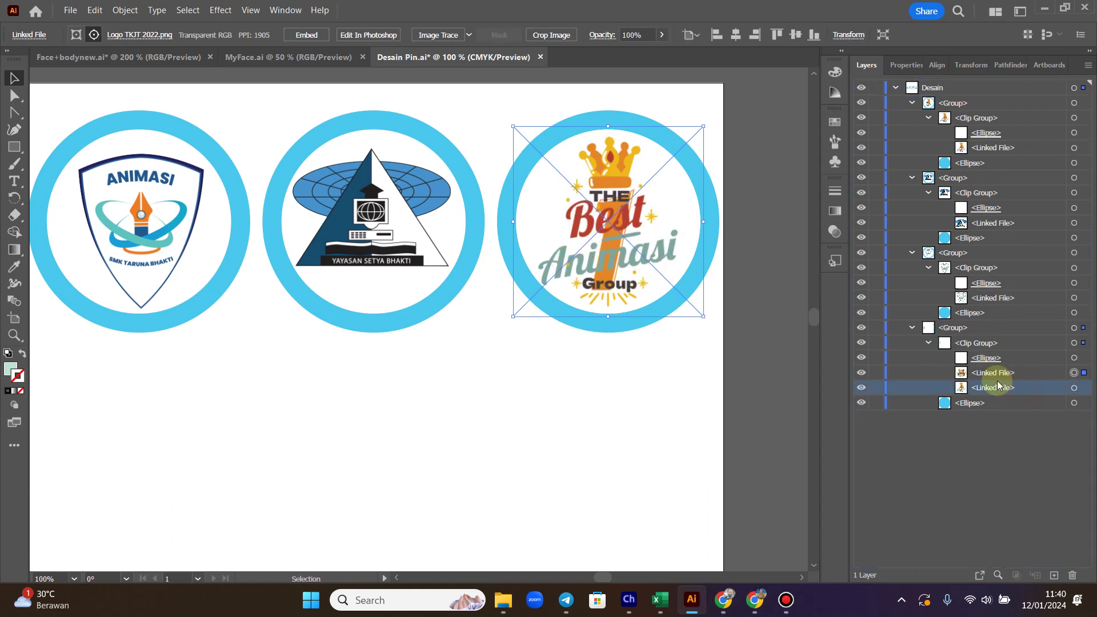
{"action": "left_click", "coordinate": [1076, 576]}
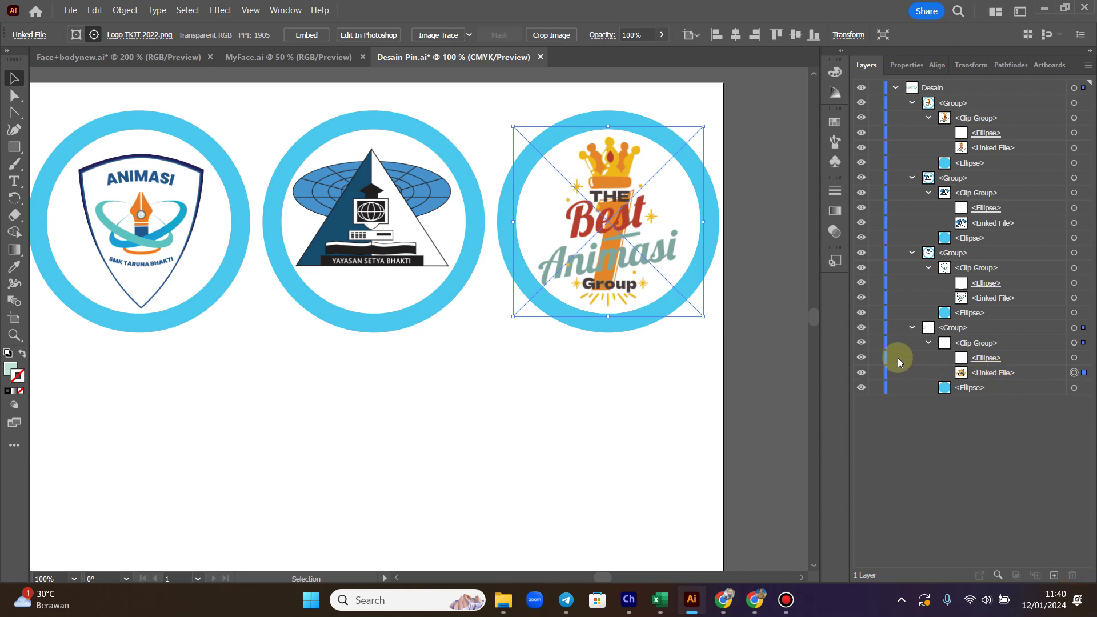
{"action": "key", "text": "ctrl+z"}
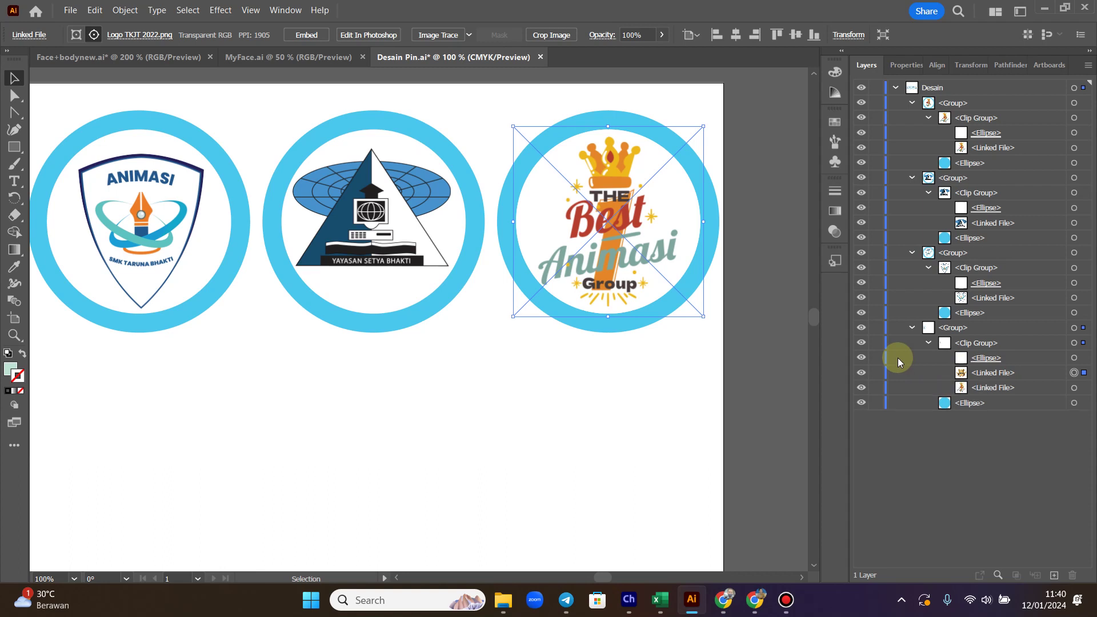
{"action": "left_click", "coordinate": [998, 373]}
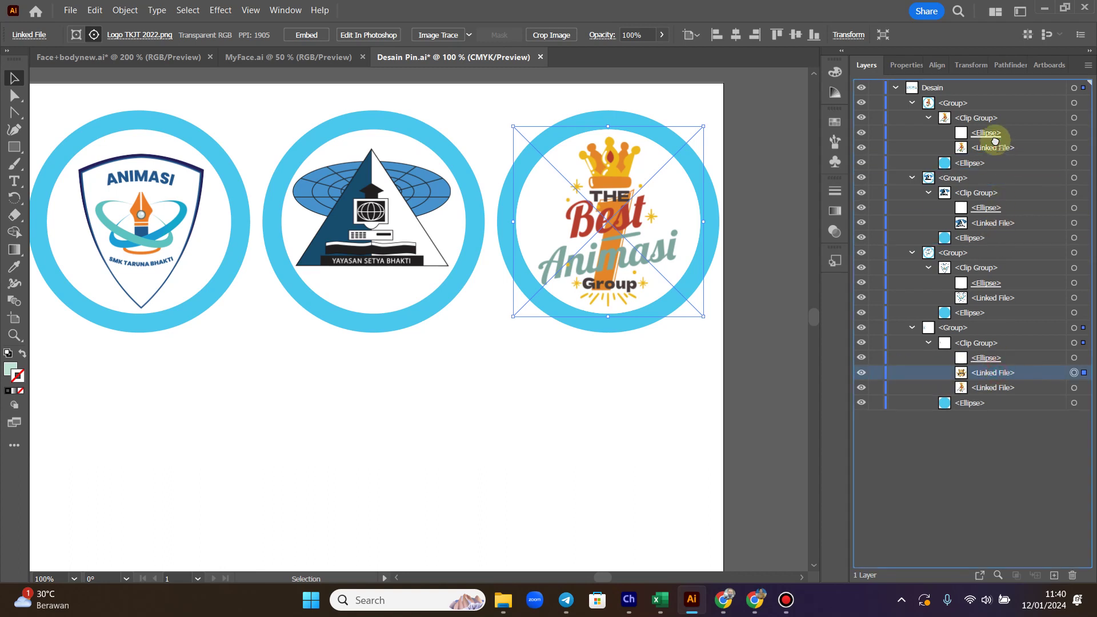
{"action": "left_click_drag", "start_coordinate": [995, 141], "coordinate": [997, 144]}
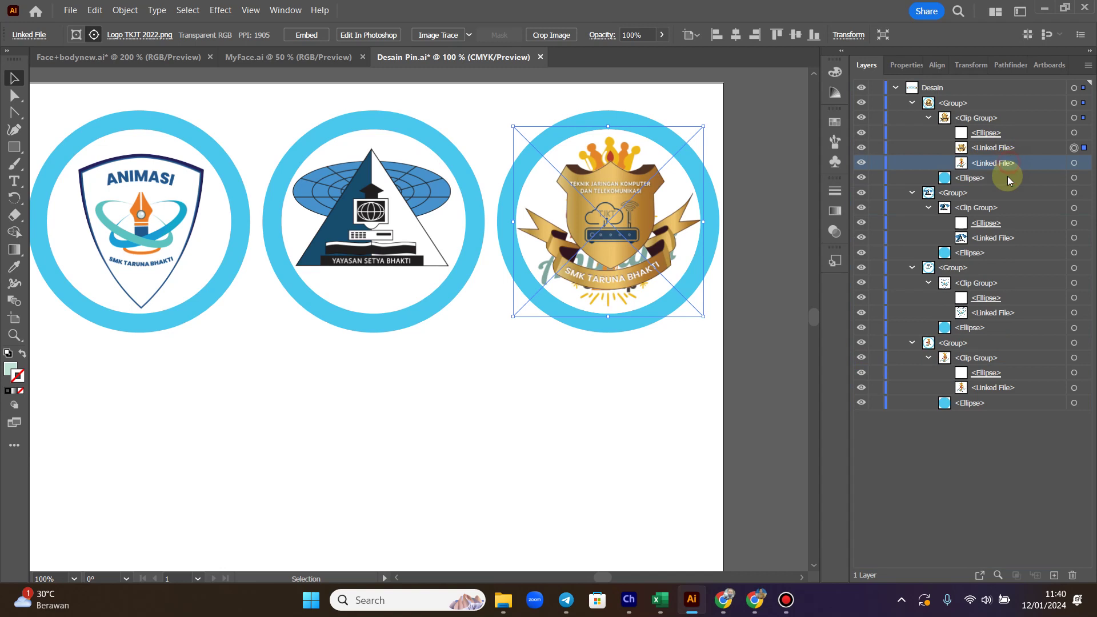
{"action": "left_click", "coordinate": [1073, 575]}
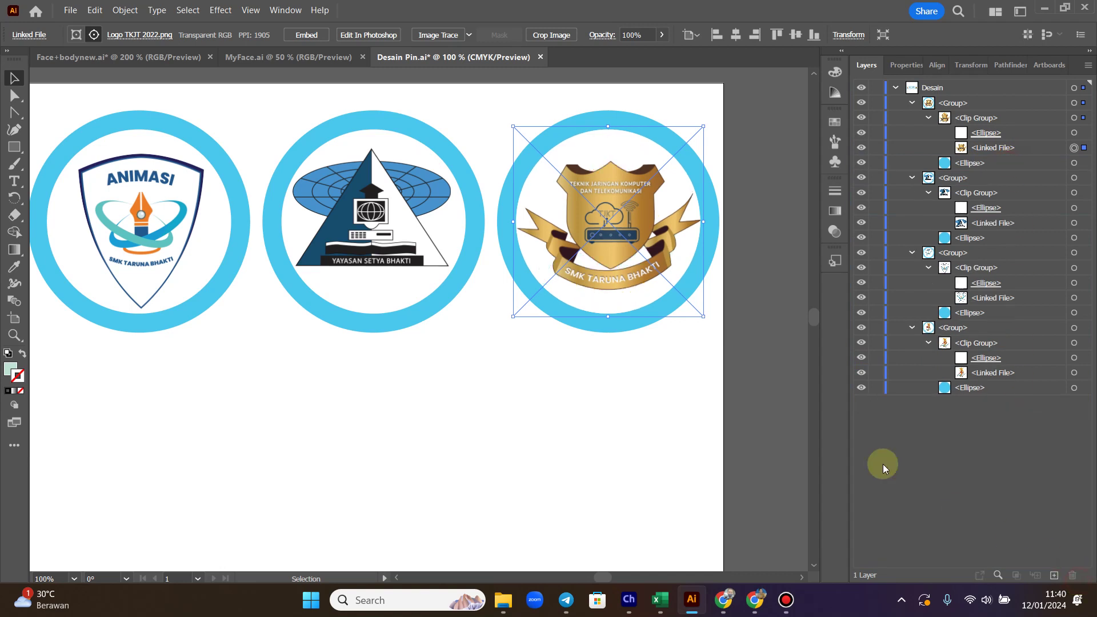
{"action": "left_click", "coordinate": [754, 396]}
{"action": "scroll", "coordinate": [492, 403], "scroll_direction": "down", "scroll_amount": 1}
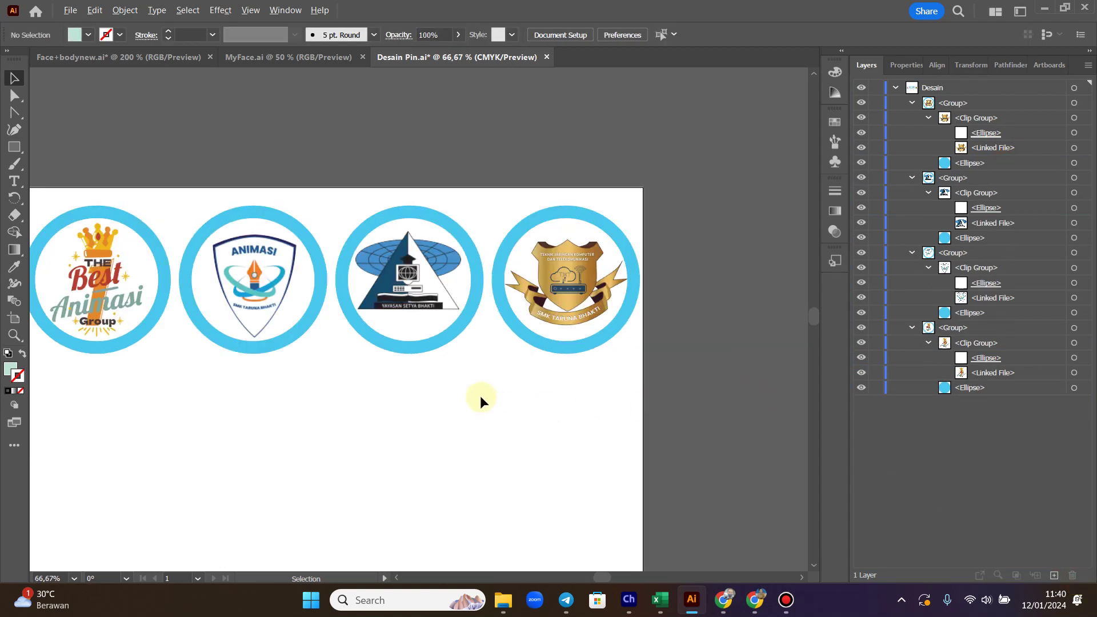
- Fit the page on screen, undo a trial move of the ANIMASI badge, and select all four badges
{"action": "scroll", "coordinate": [480, 395], "scroll_direction": "down", "scroll_amount": 1}
{"action": "left_click", "coordinate": [74, 579]}
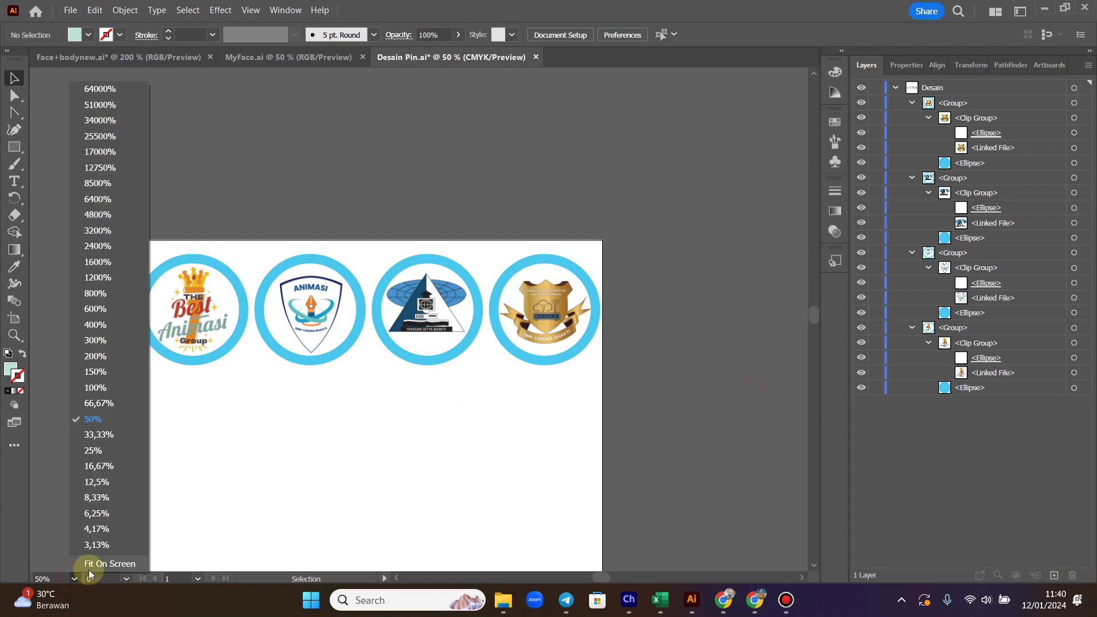
{"action": "left_click", "coordinate": [88, 560]}
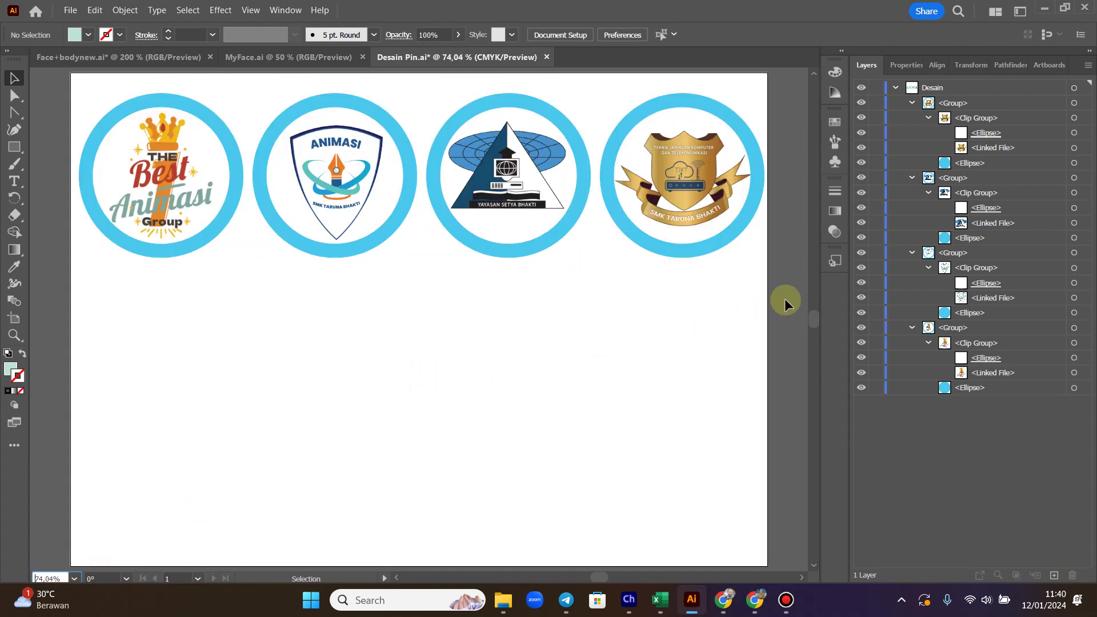
{"action": "left_click_drag", "start_coordinate": [782, 287], "coordinate": [75, 143]}
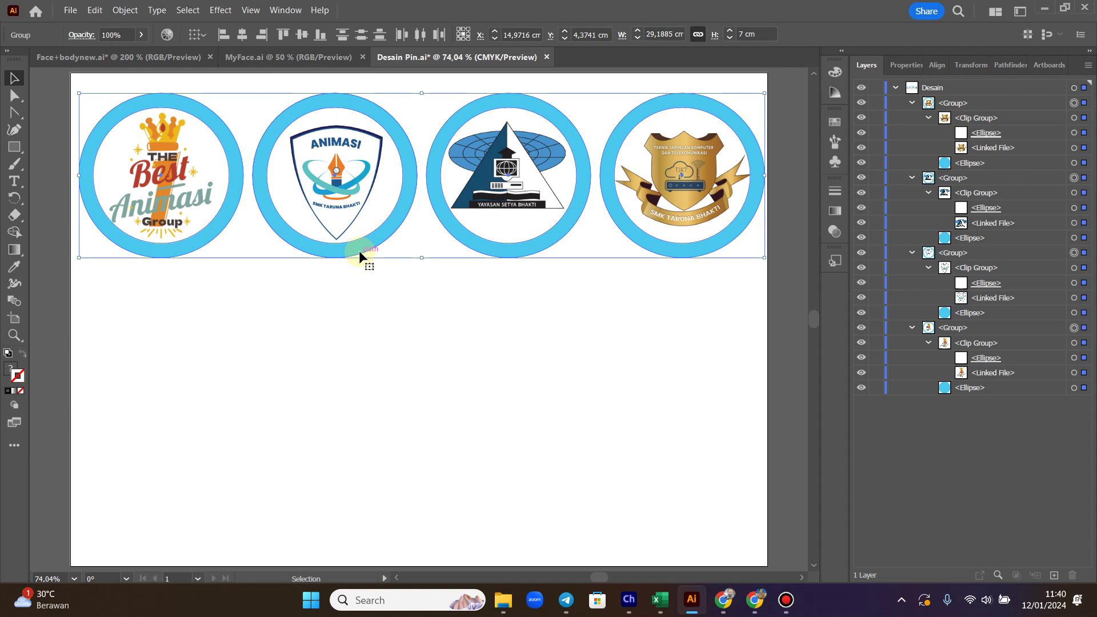
{"action": "left_click", "coordinate": [360, 252], "text": "shift"}
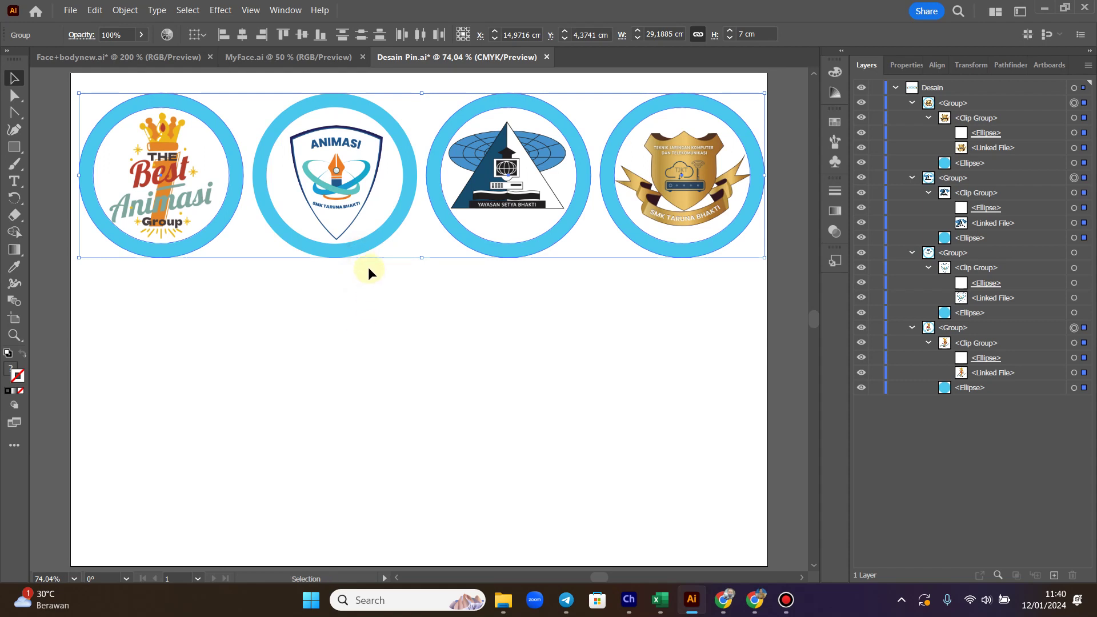
{"action": "left_click_drag", "start_coordinate": [361, 254], "coordinate": [361, 298]}
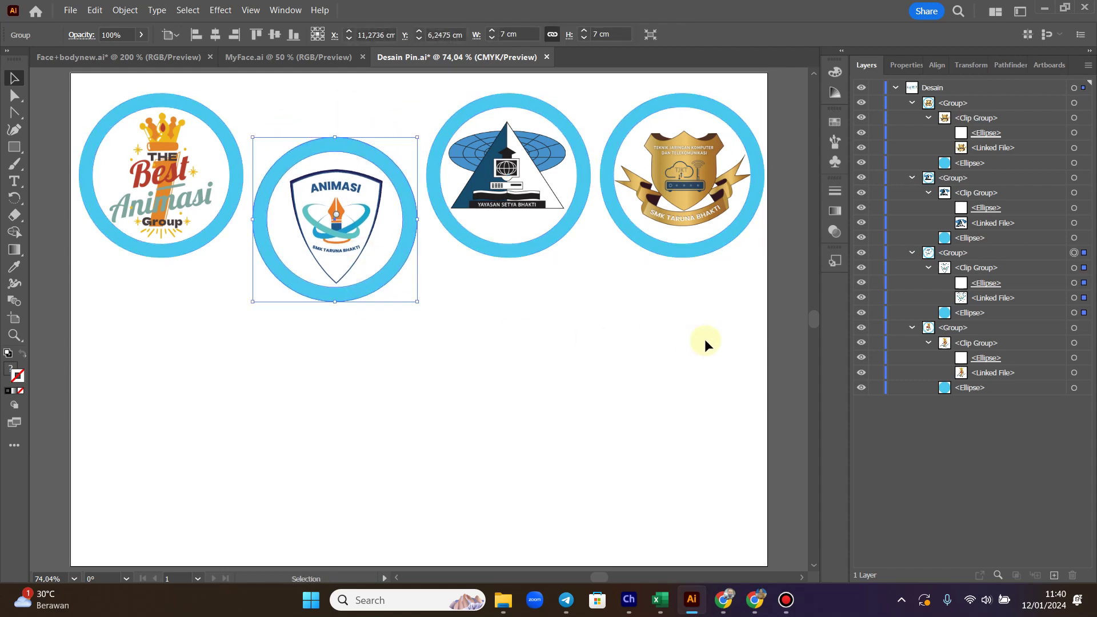
{"action": "key", "text": "ctrl+z"}
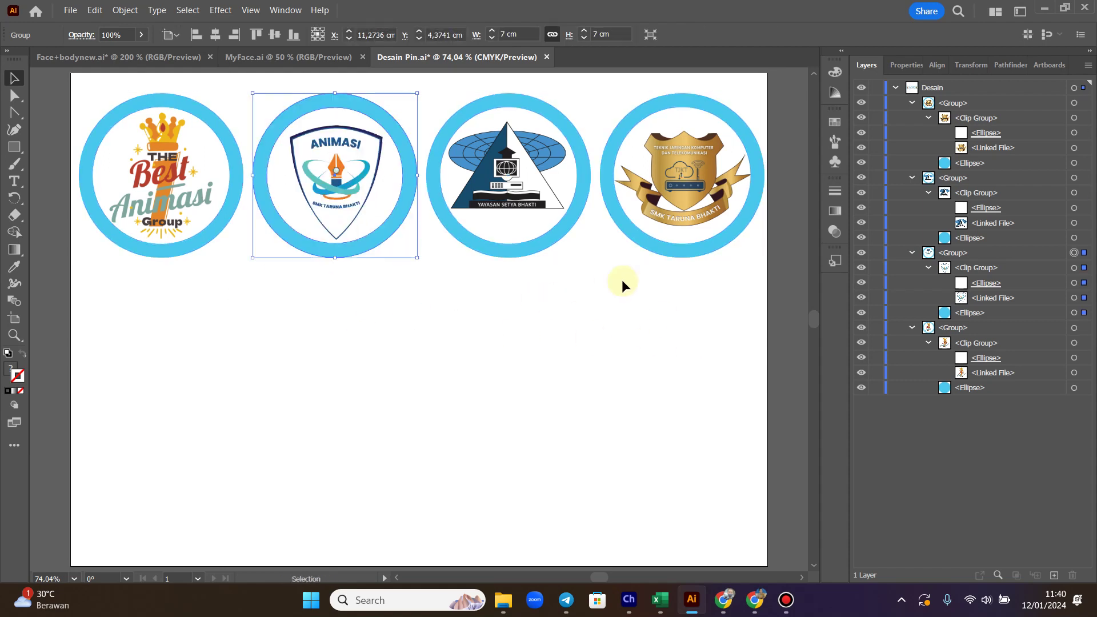
{"action": "key", "text": "ctrl+a"}
- Alt-drag the selected row of four badges straight down to duplicate it beneath
{"action": "left_click_drag", "start_coordinate": [199, 118], "coordinate": [198, 371]}
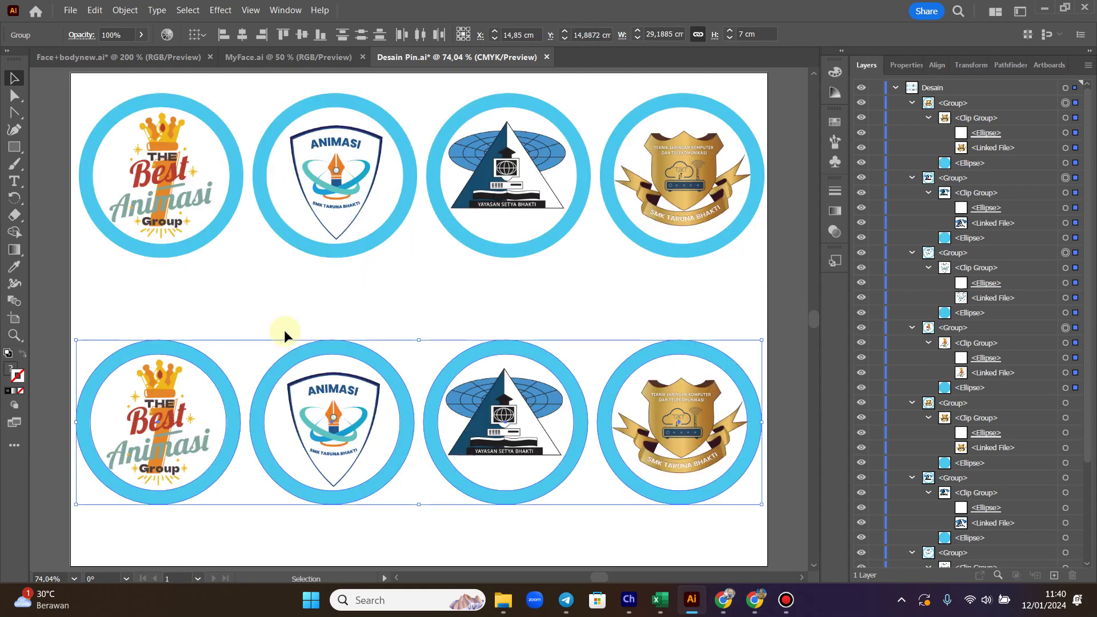